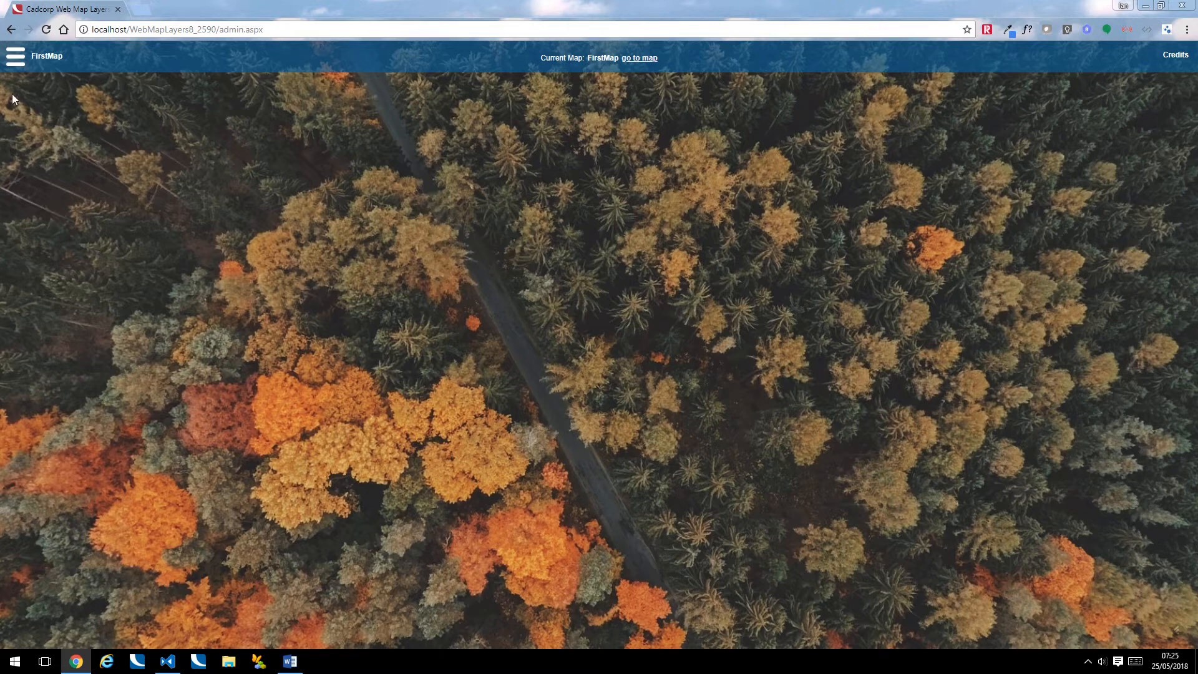
Switch the current map to LA
click(19, 57)
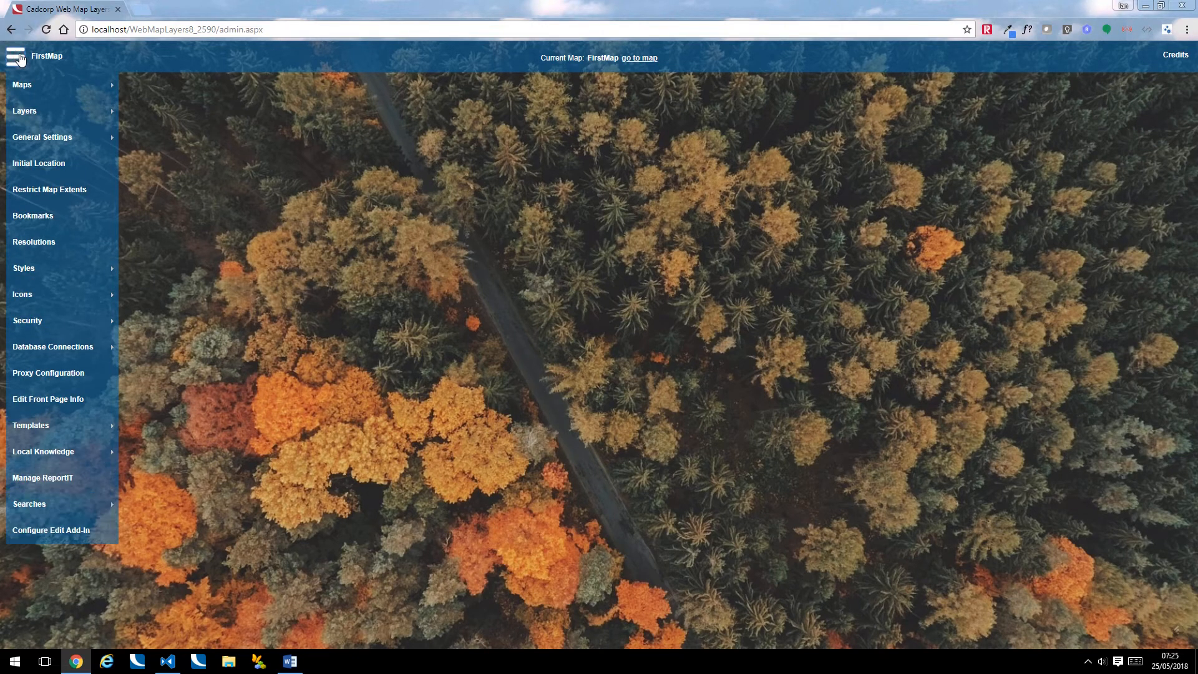
mouse_move(33, 87)
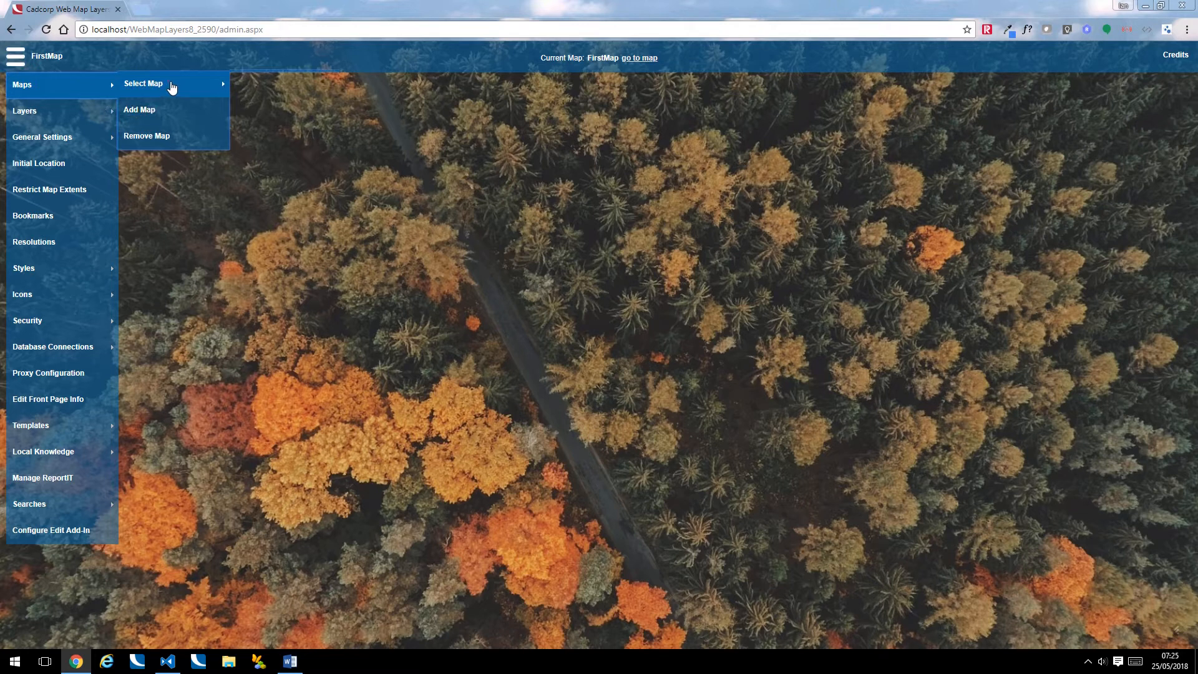
mouse_move(172, 88)
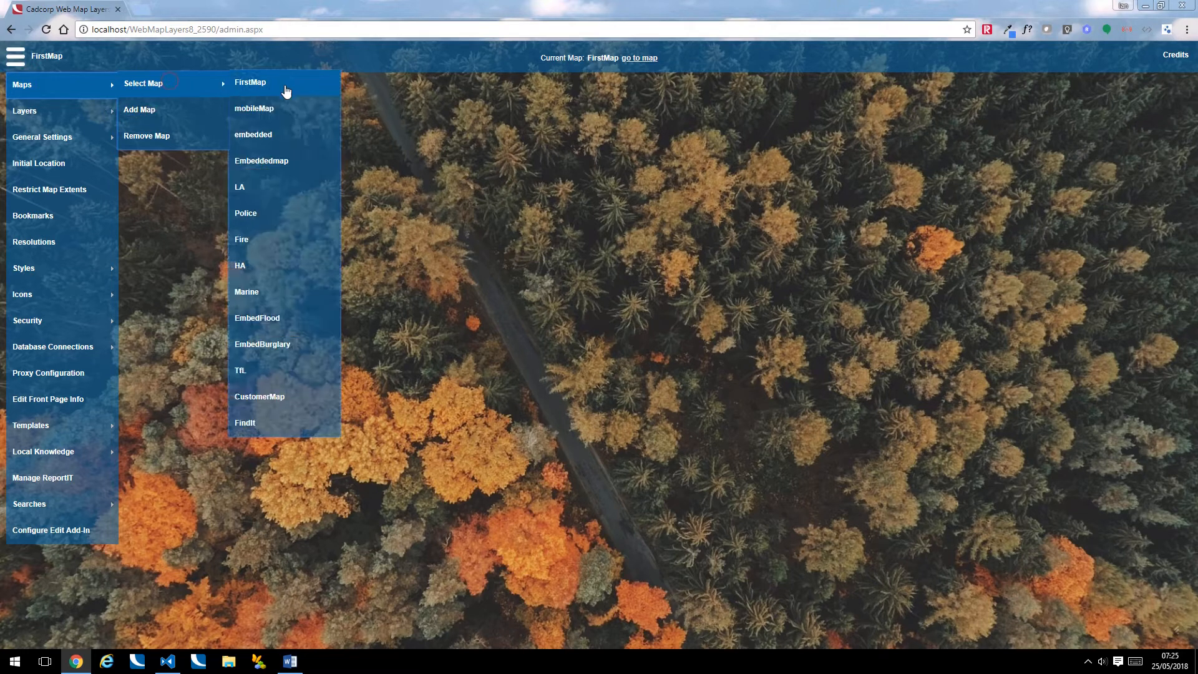
click(270, 188)
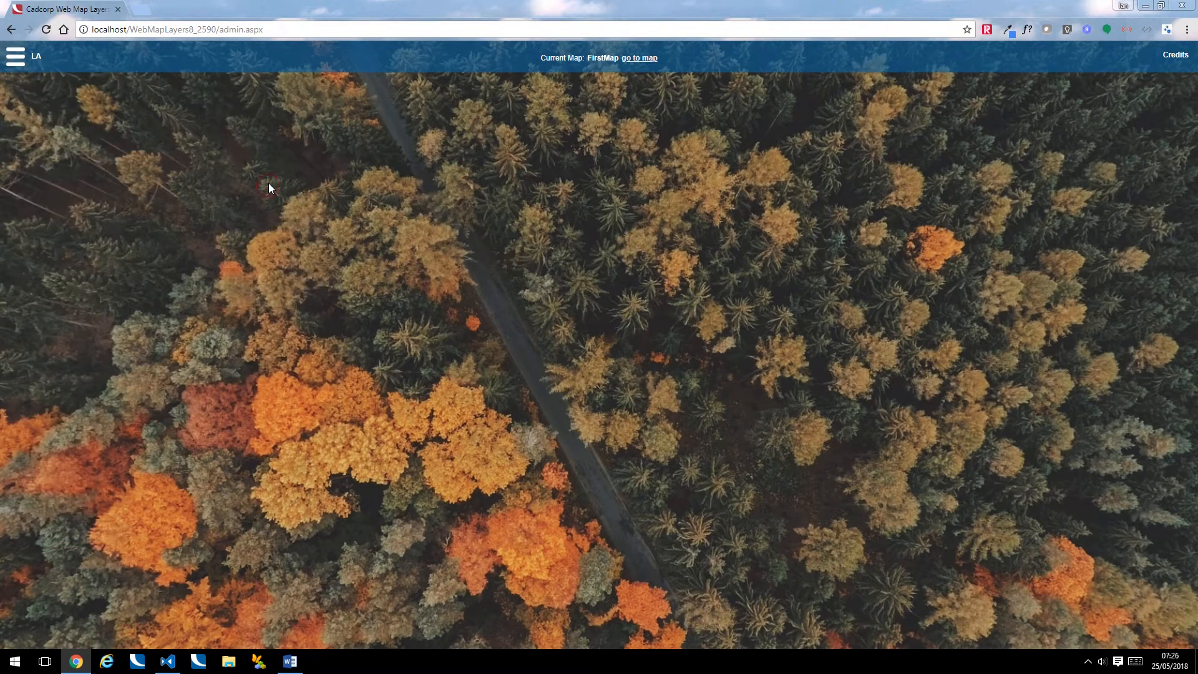
Start adding a new database connection and choose Web Service as the database type
click(18, 56)
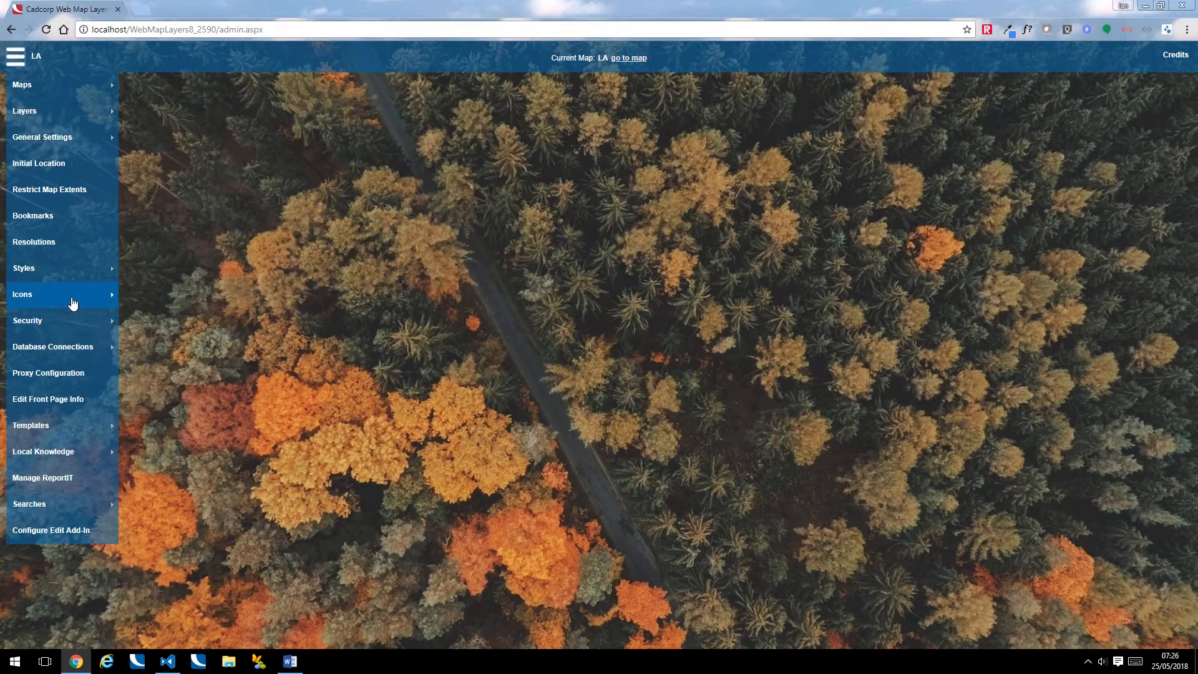
mouse_move(83, 353)
click(174, 348)
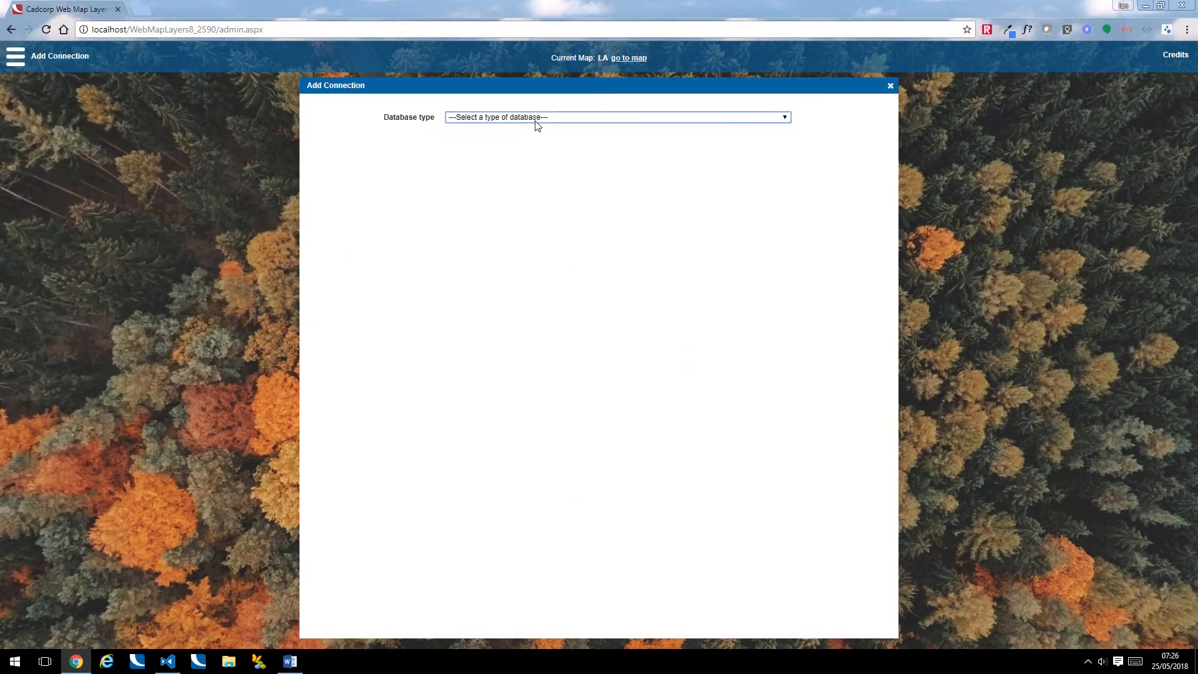
click(535, 119)
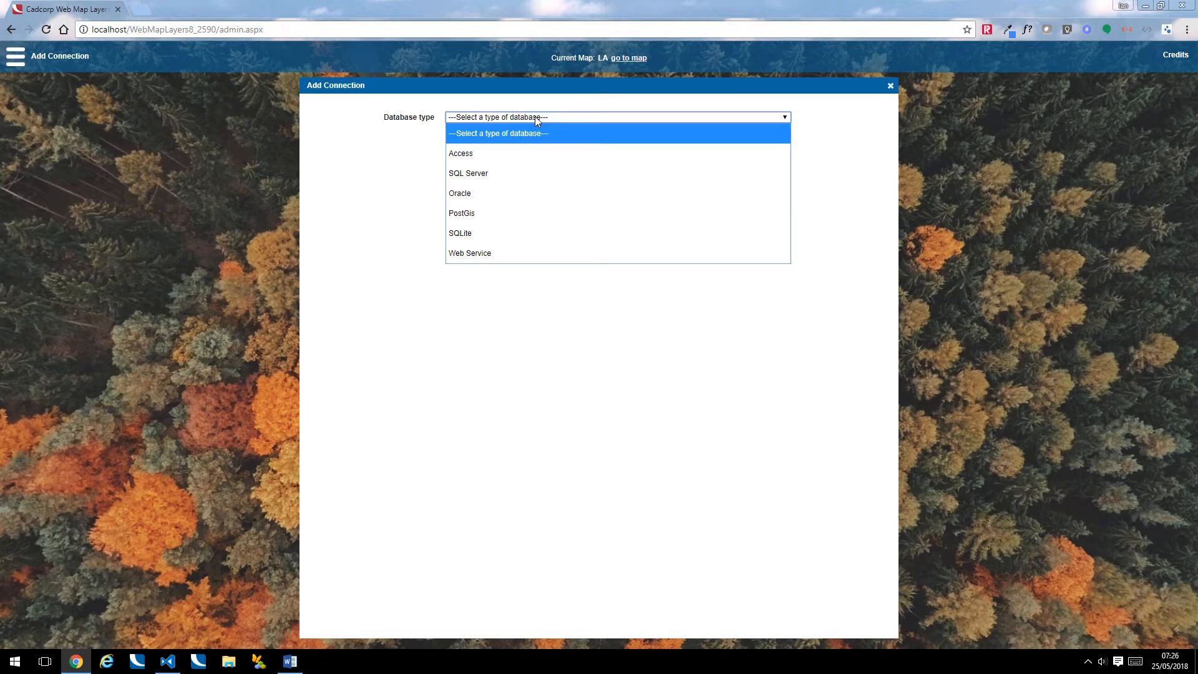
click(485, 253)
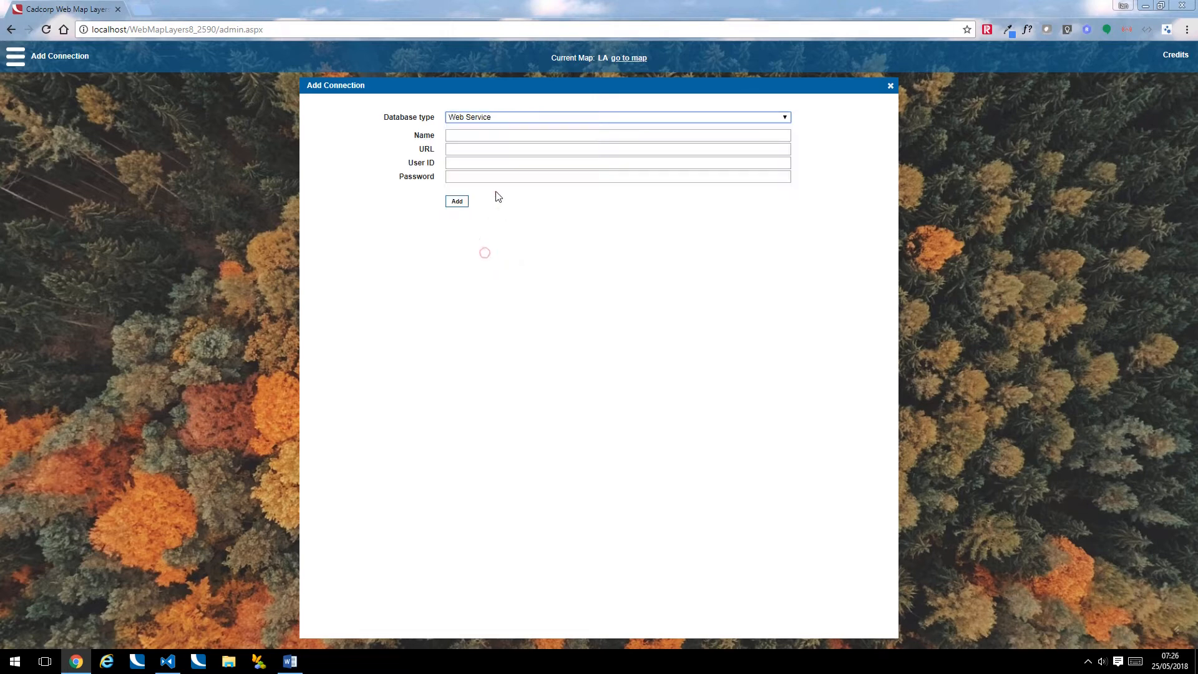
Name the connection Aligned Assets
click(469, 135)
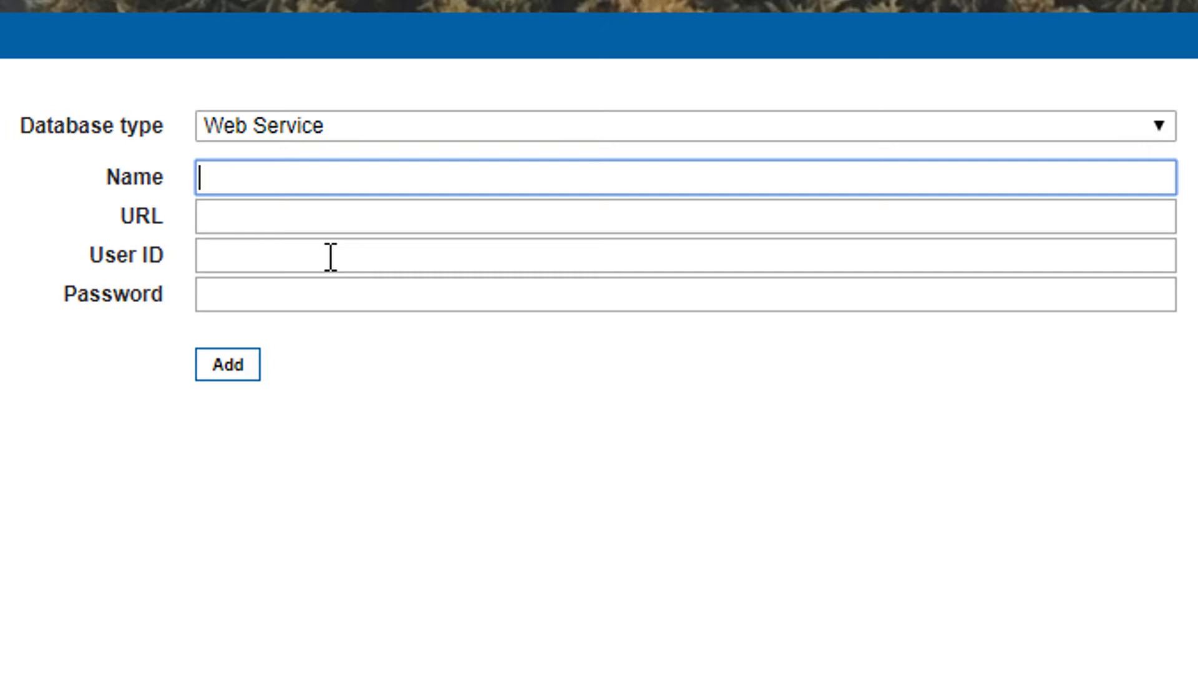
text(Aligned Assets)
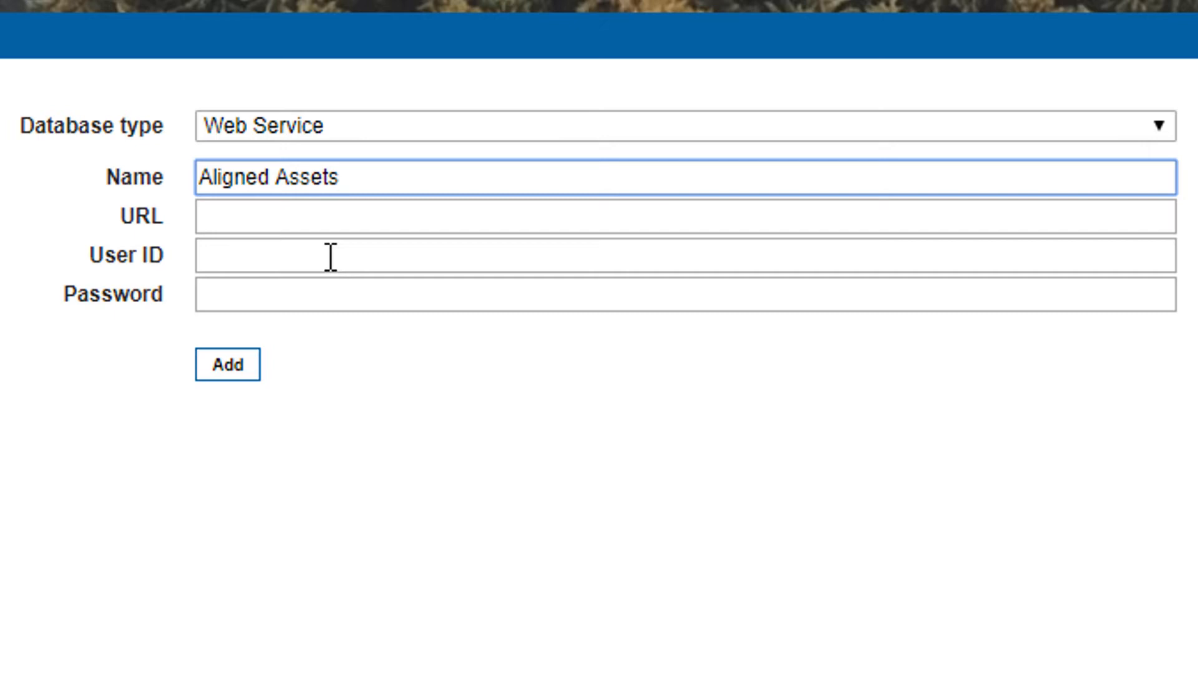
key(Tab)
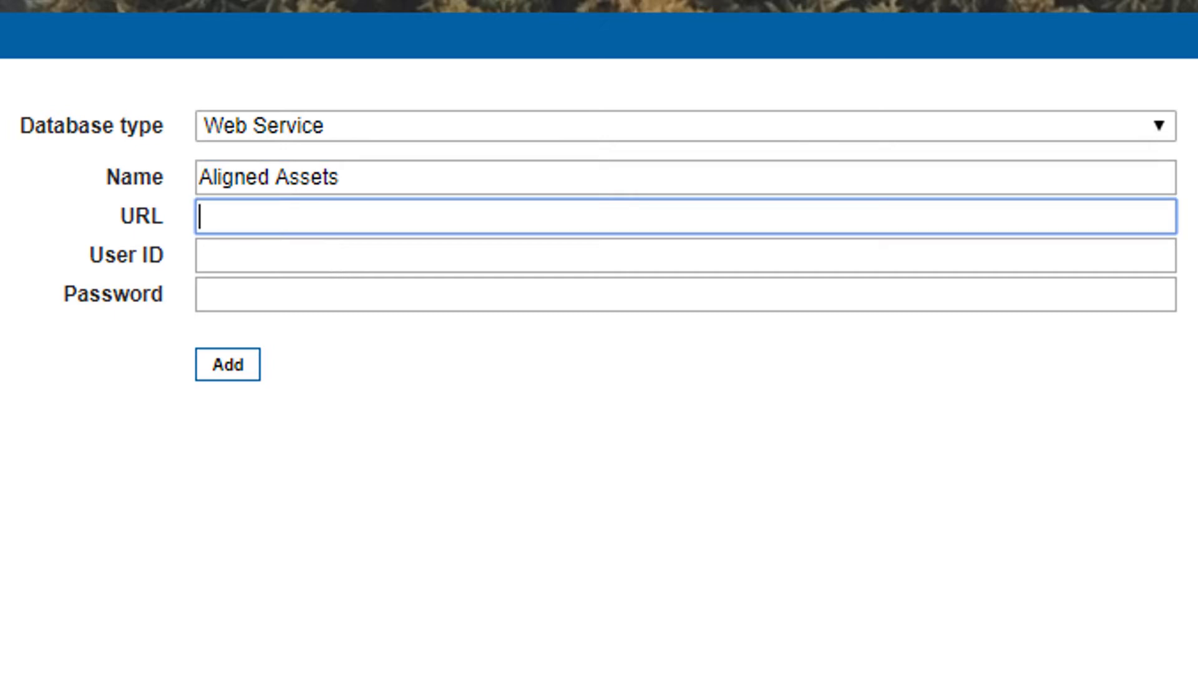
key(alt+Tab)
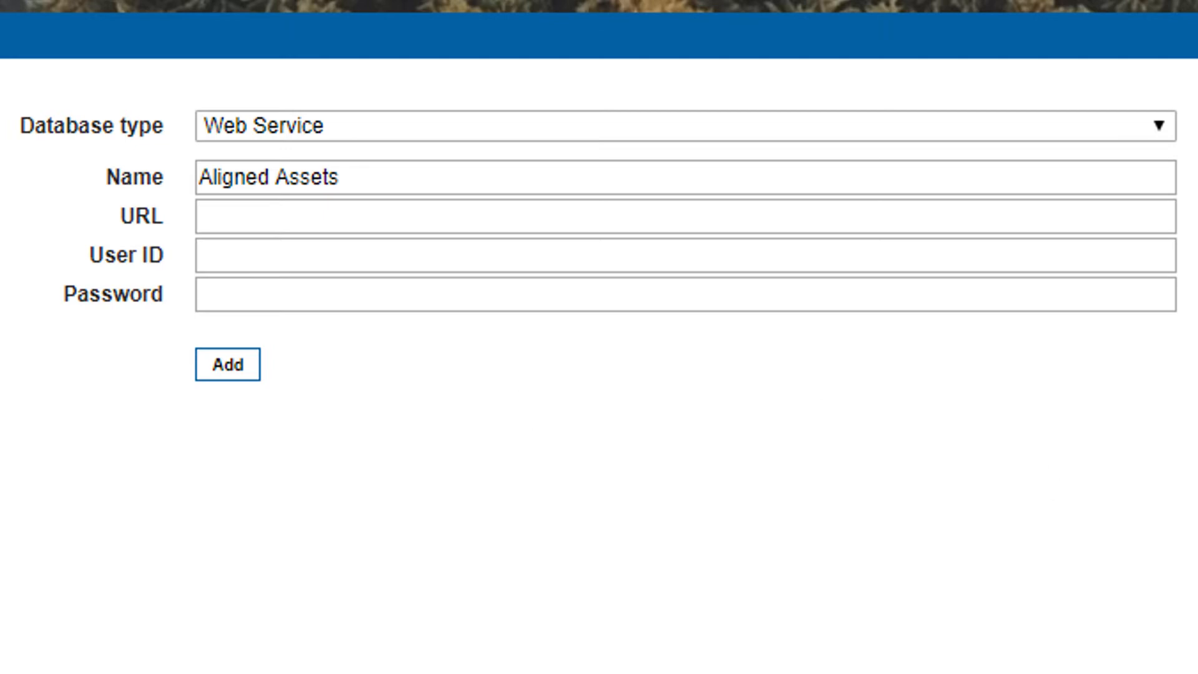
click(268, 222)
text(http://singlepoint.aligned-assets.co.uk/SinglePointCC/searchservice.asmx)
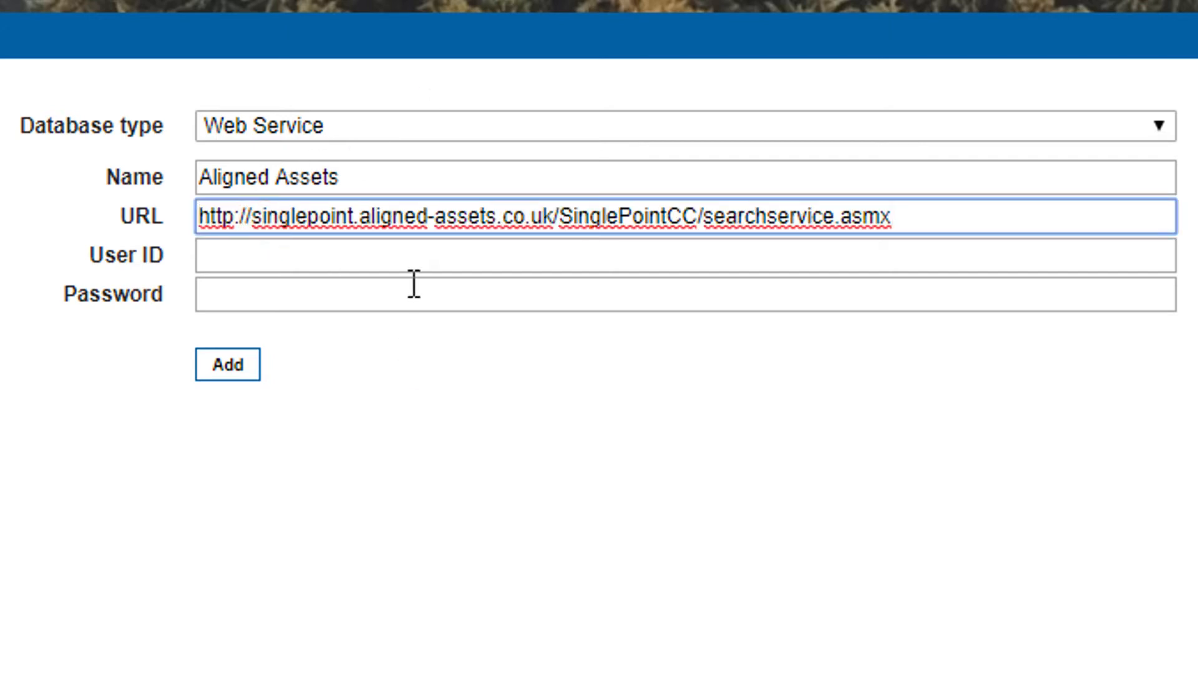
Paste the web service user ID into the connection's user ID field
click(411, 261)
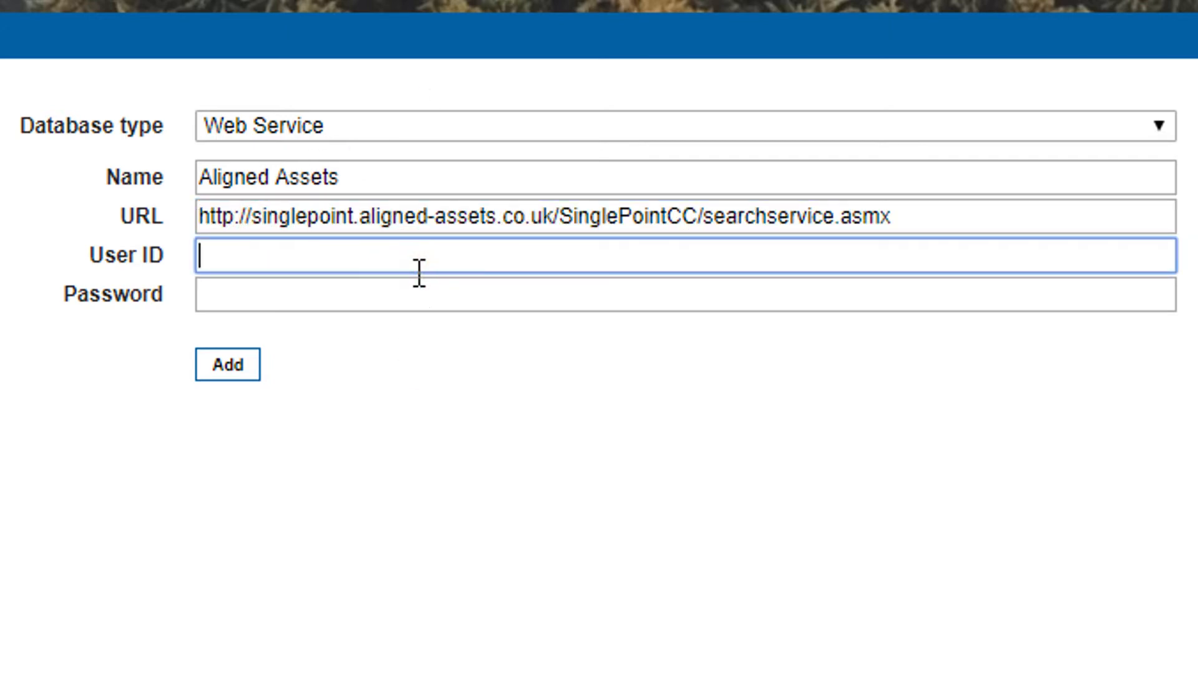
key(alt+Tab)
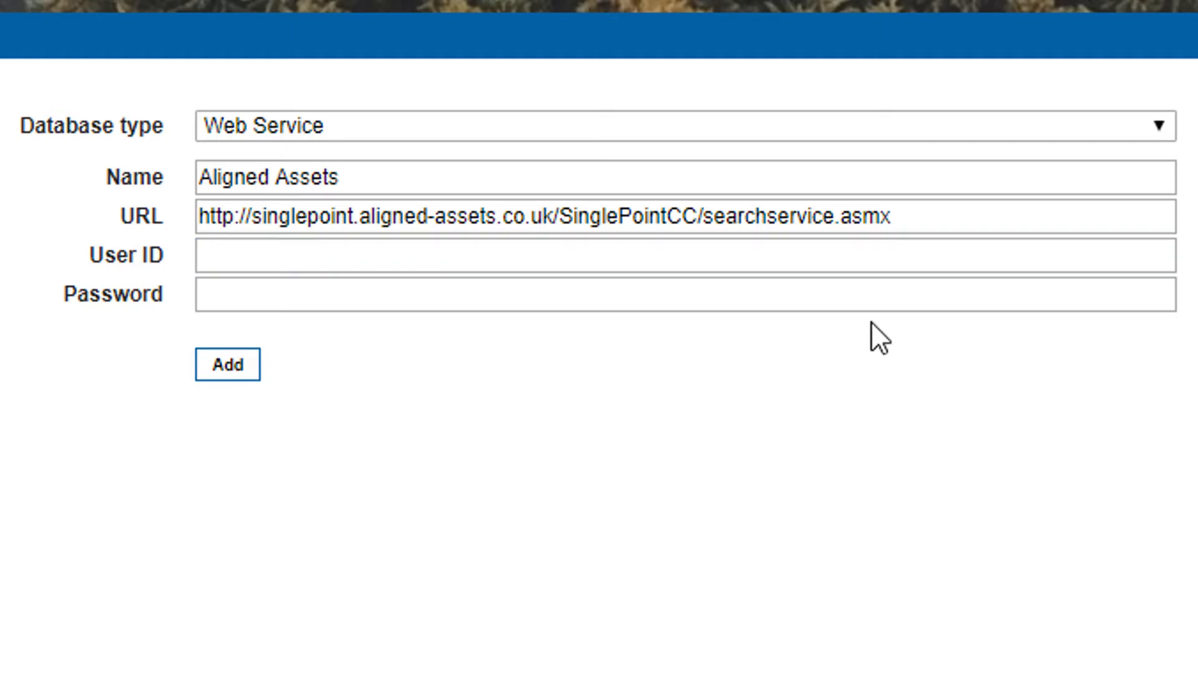
click(269, 259)
text(CbdsFRS)
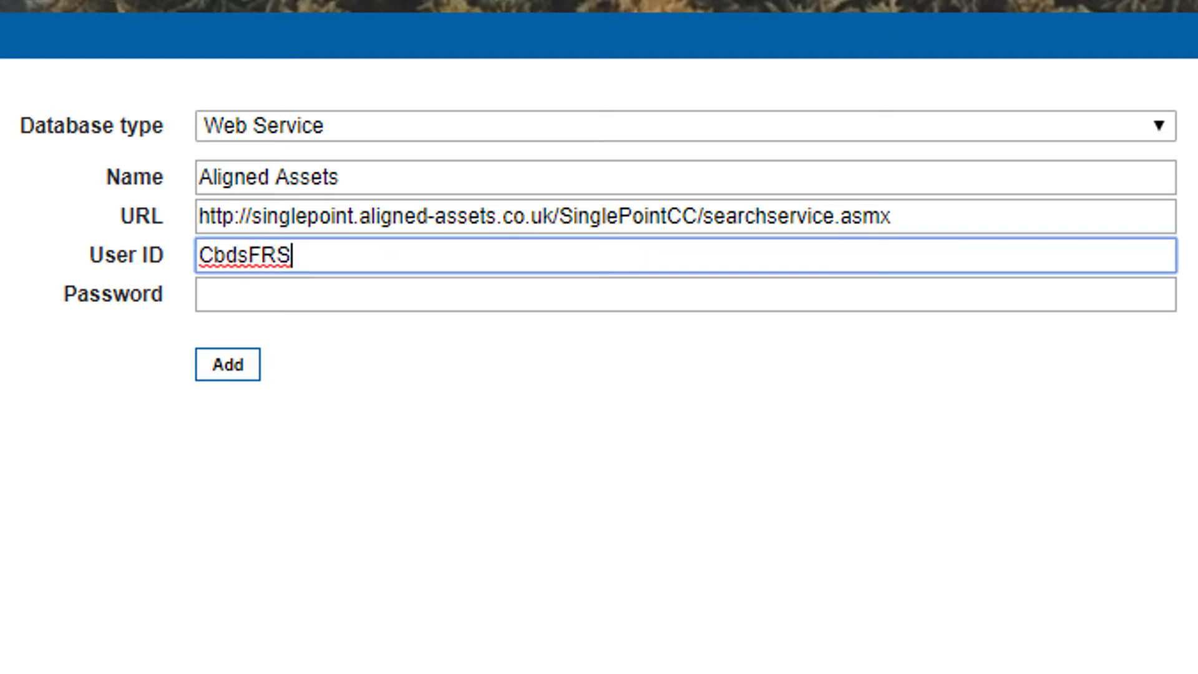
Paste the web service password, add the connection and close the dialog
key(alt+Tab)
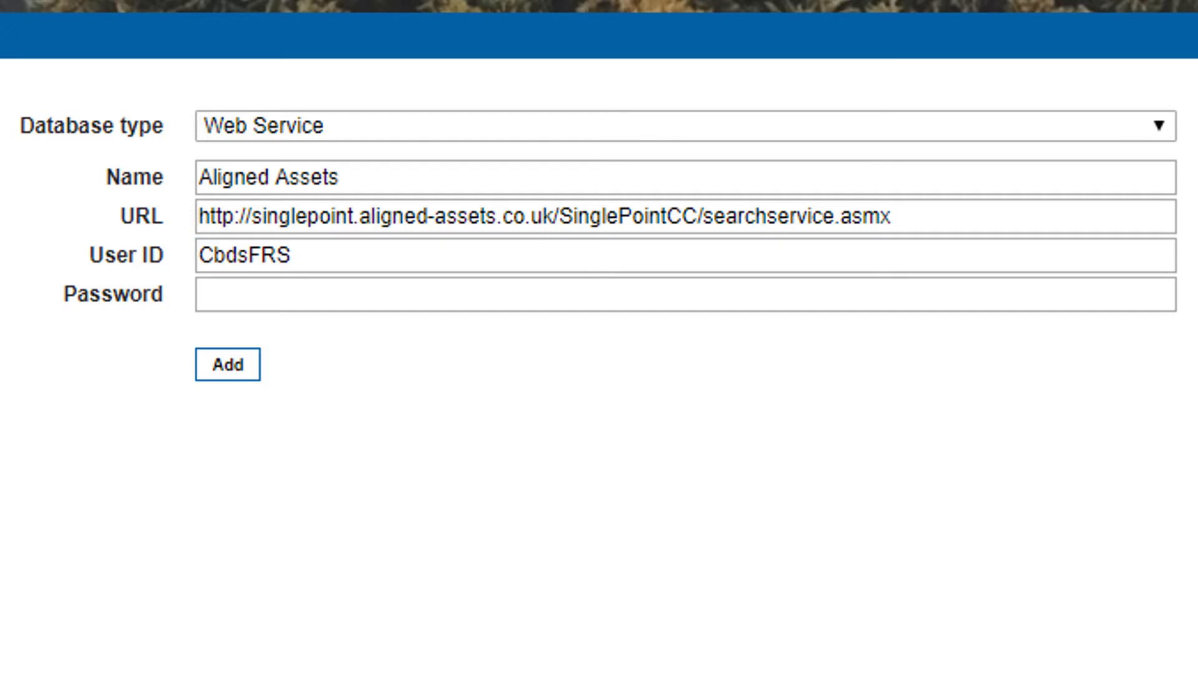
click(391, 298)
key(ctrl+v)
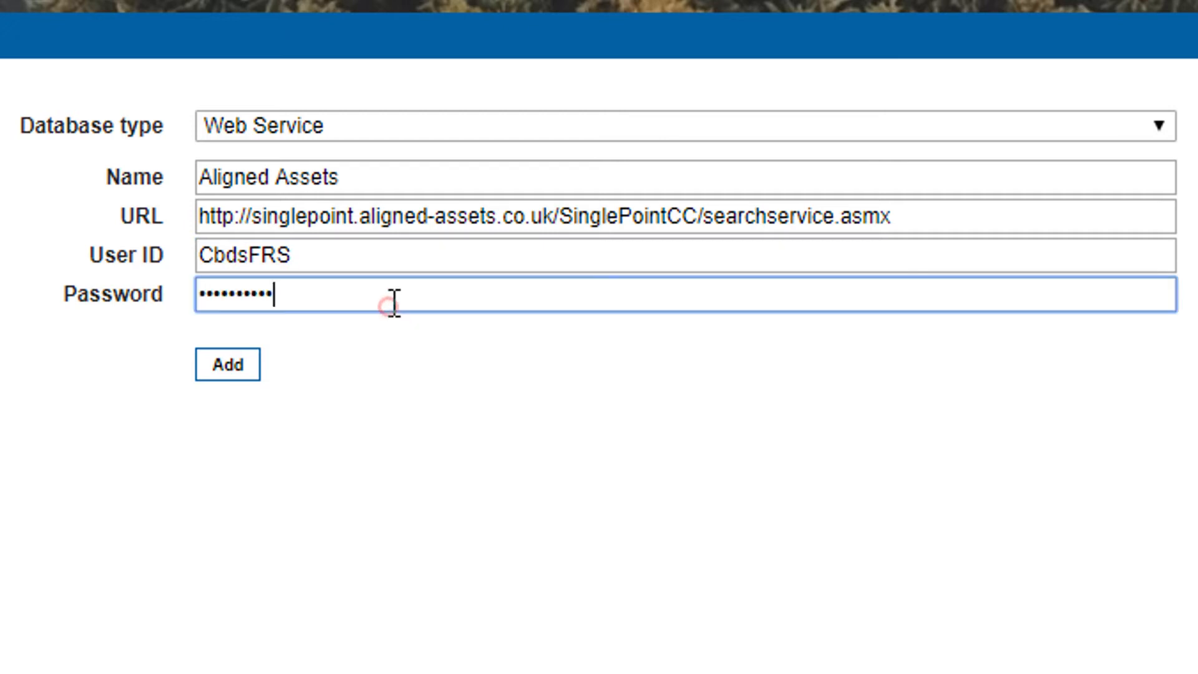
click(250, 368)
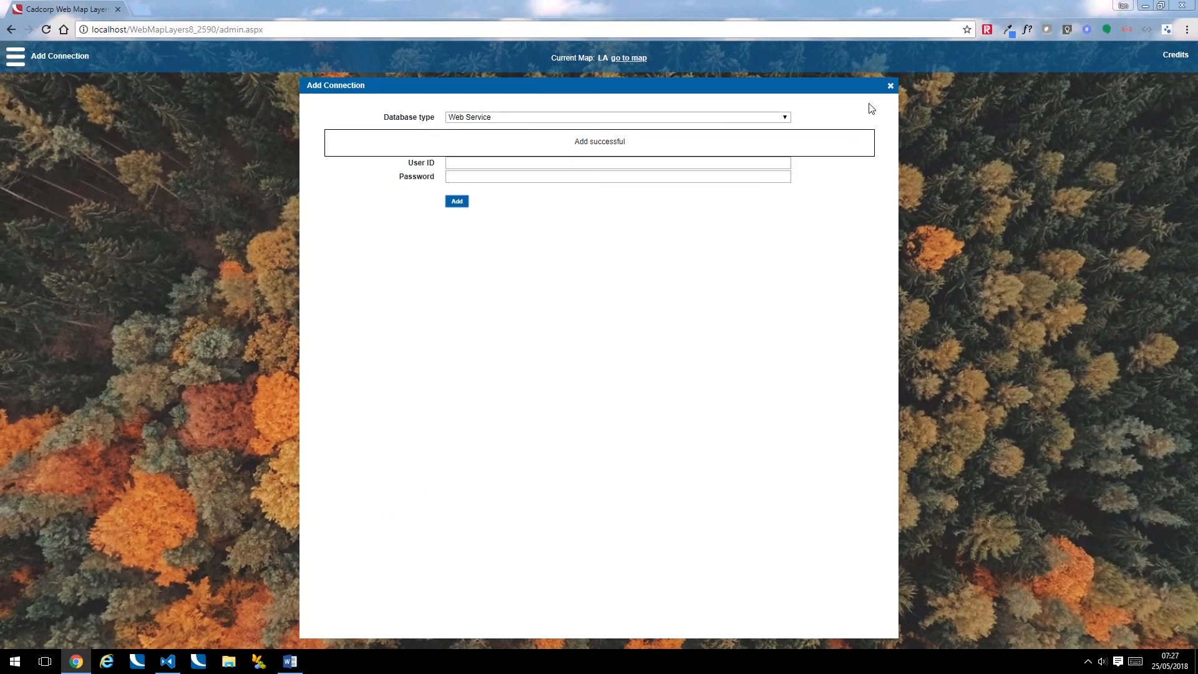
click(890, 87)
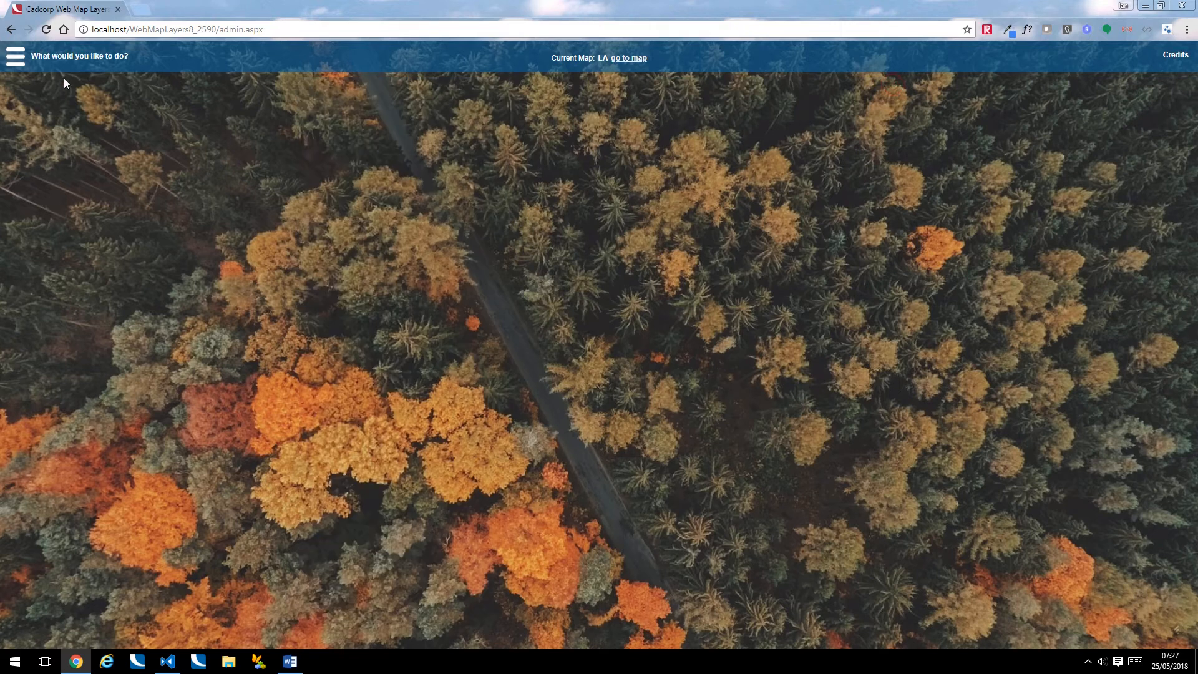
Start adding a search named Is this an address? (AA SinglePoint Web Service)
click(16, 58)
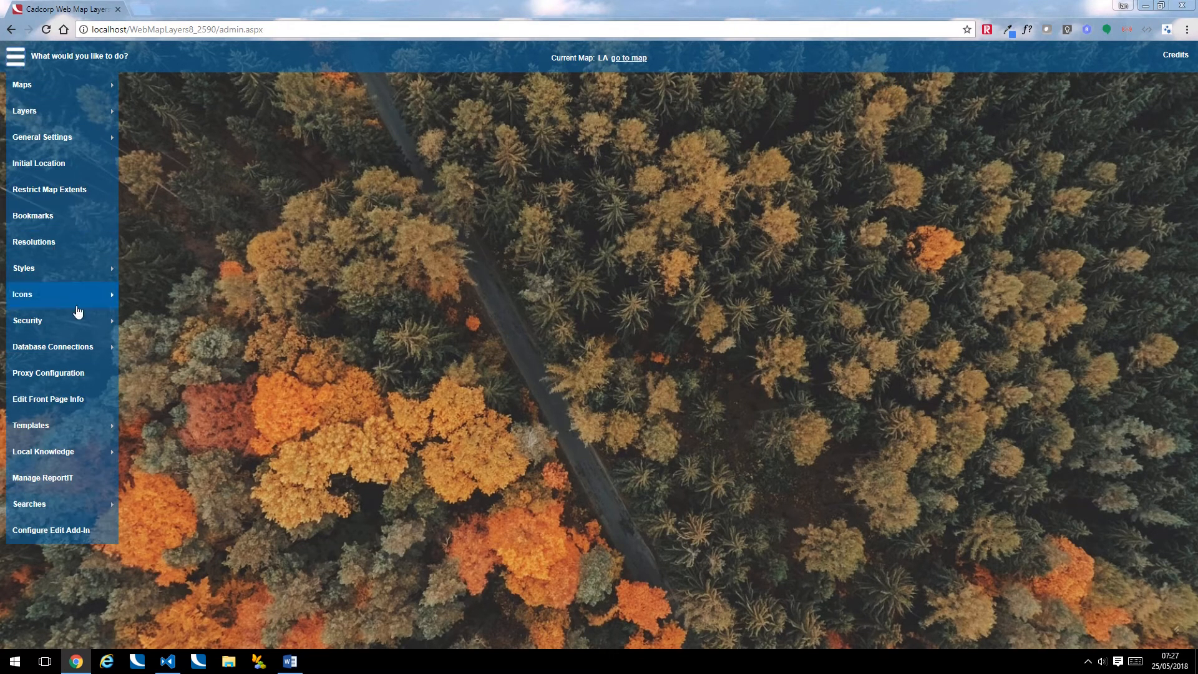
mouse_move(55, 506)
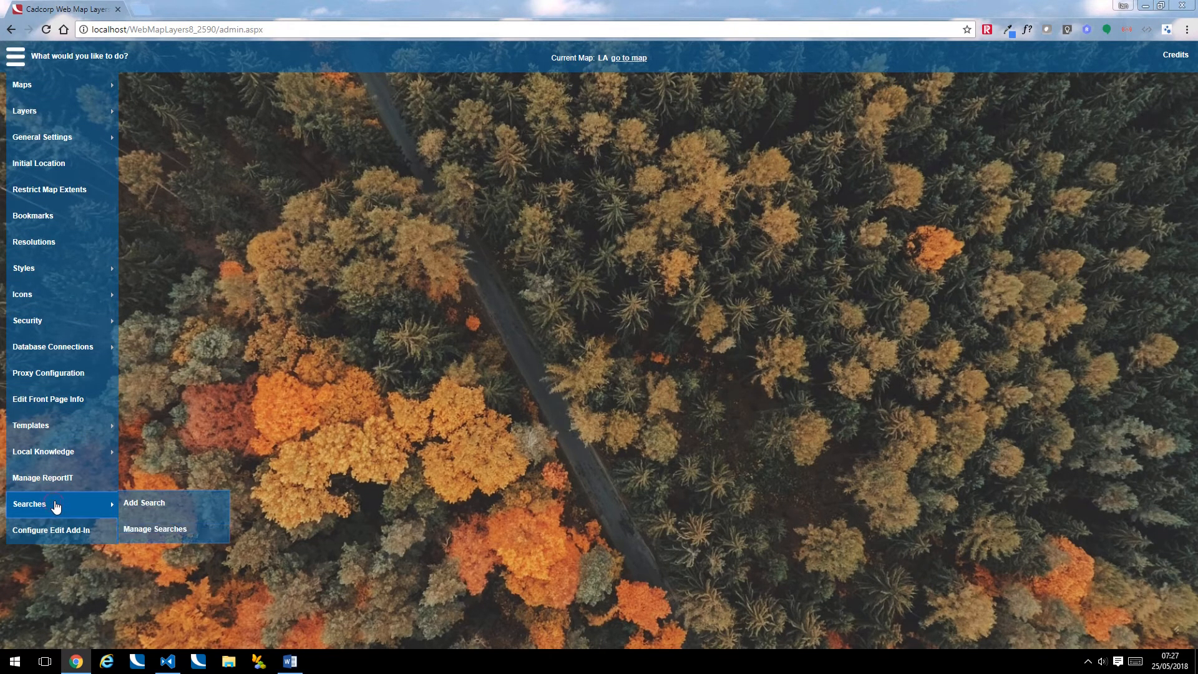
click(158, 496)
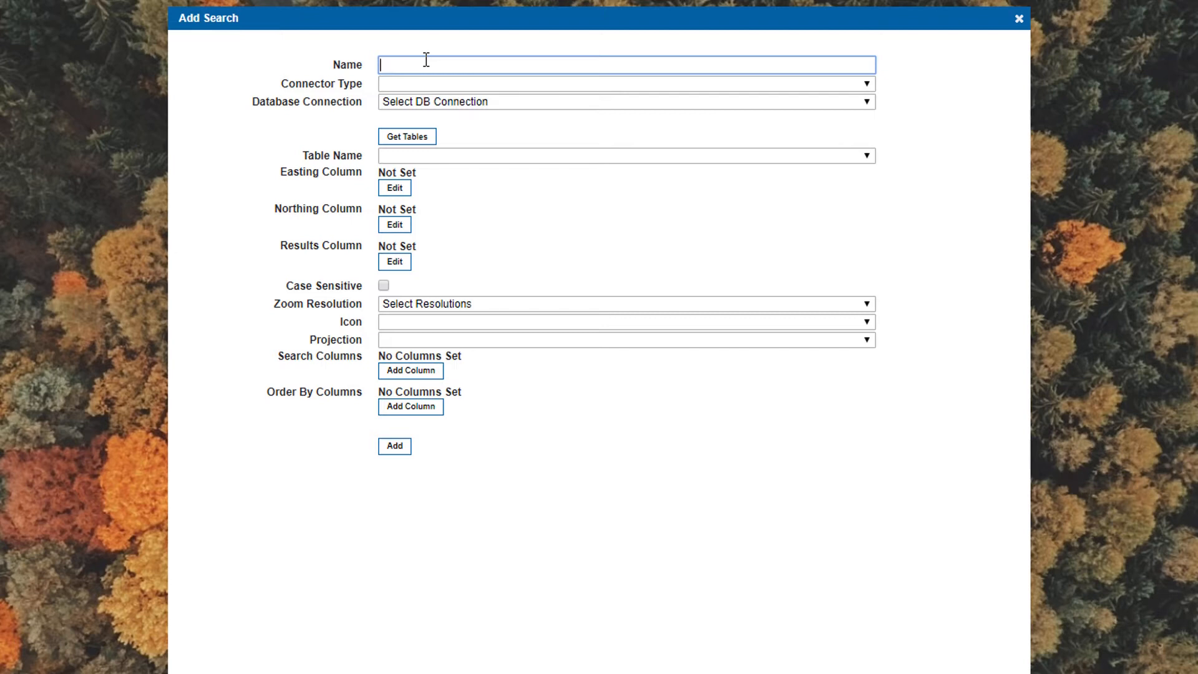
text(Is this an address? (AA SingleP)
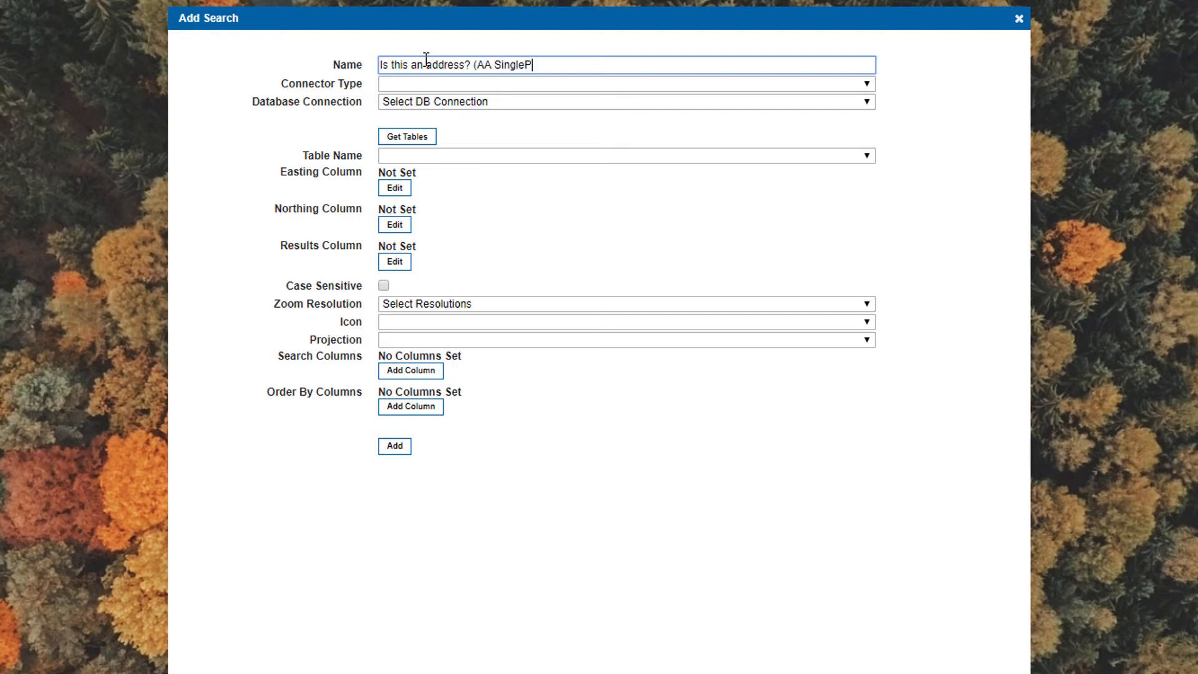
text(oint Web Service))
Set both the search's connector type and database connection to Aligned Assets
click(469, 85)
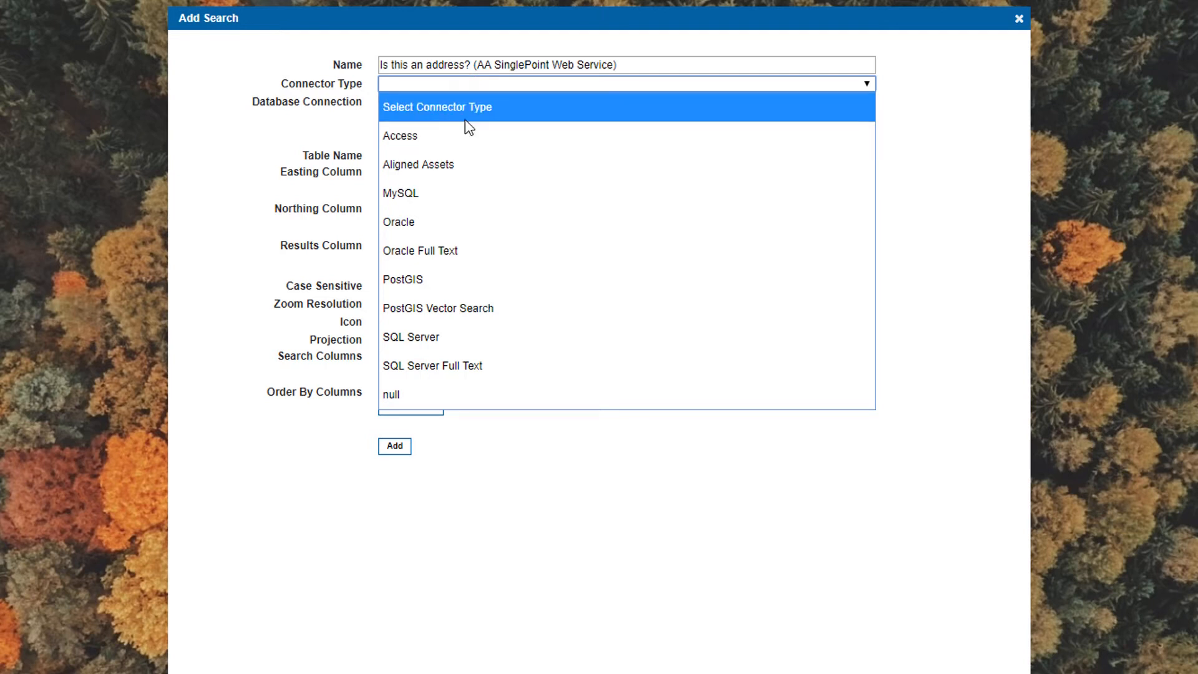
click(450, 166)
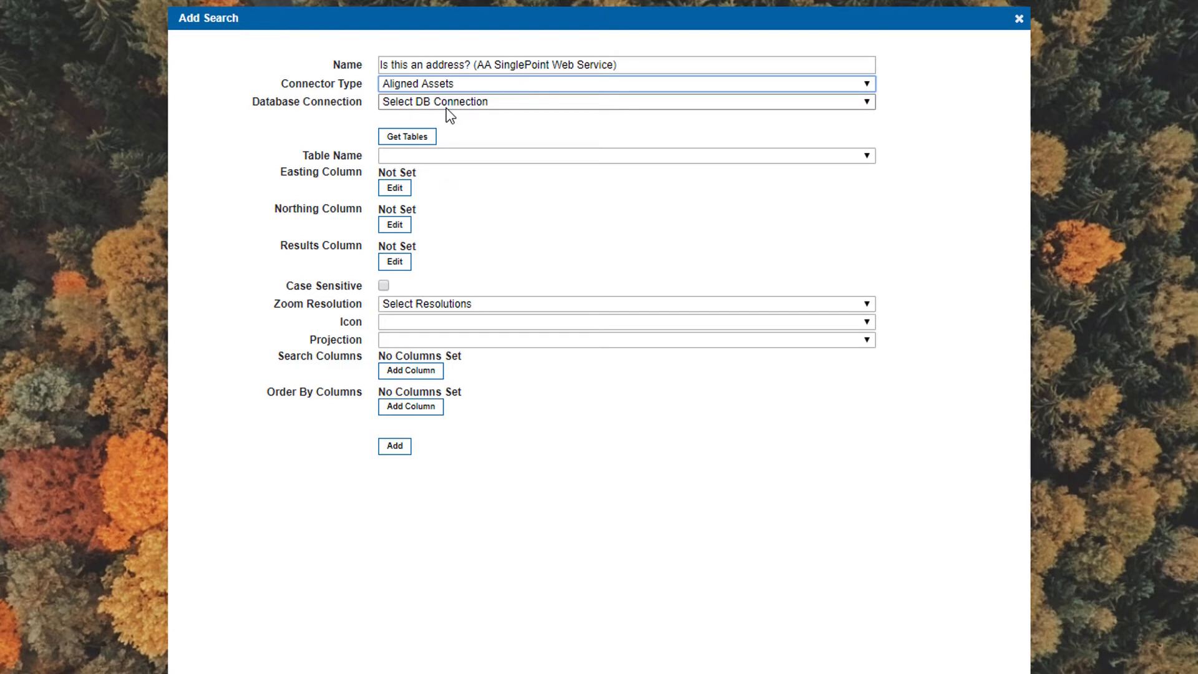
click(447, 104)
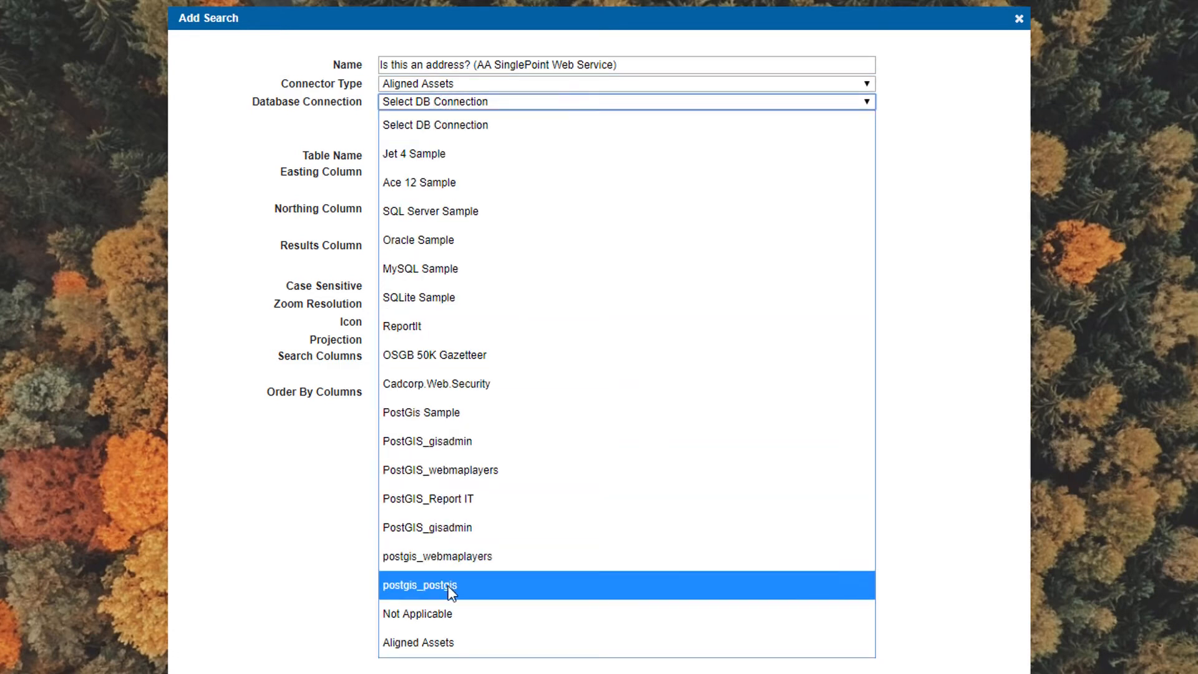
click(447, 644)
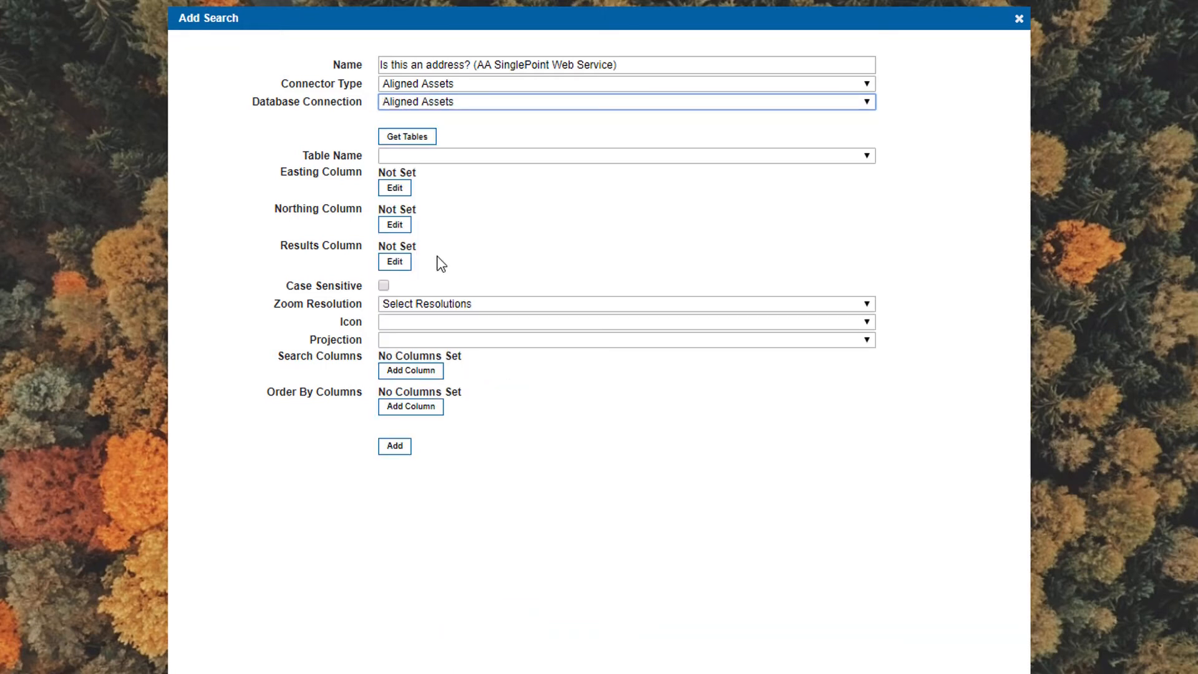
Load the connection's tables and choose AddressBase as the table name
click(400, 136)
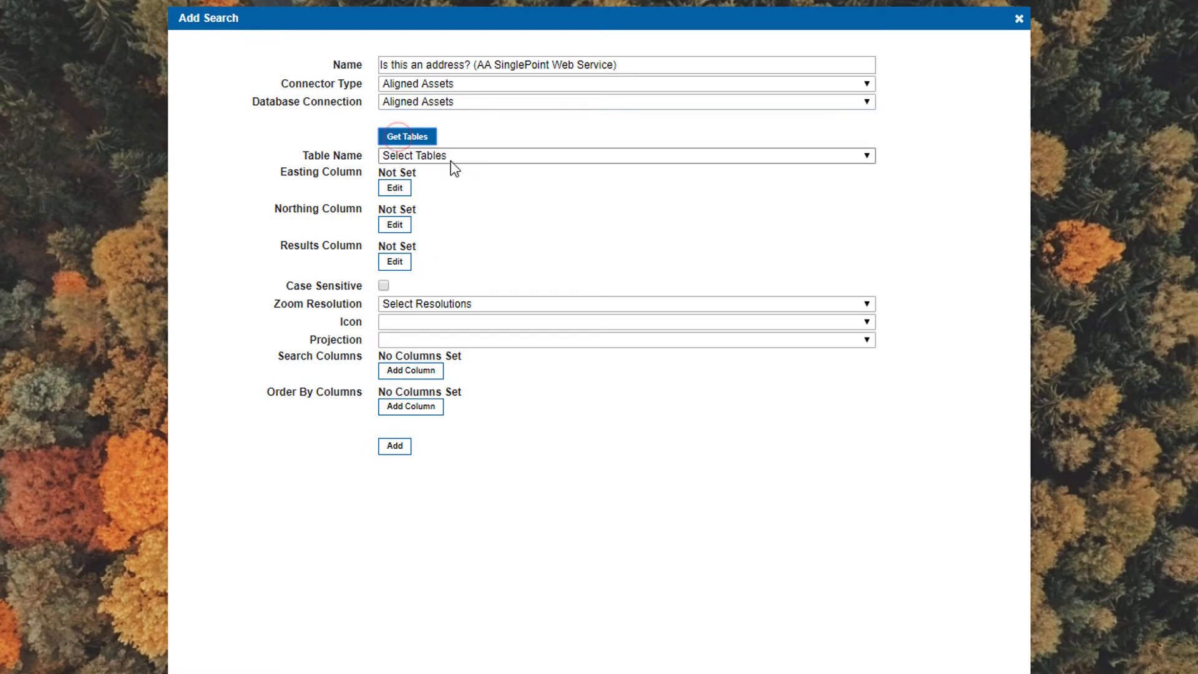
click(436, 156)
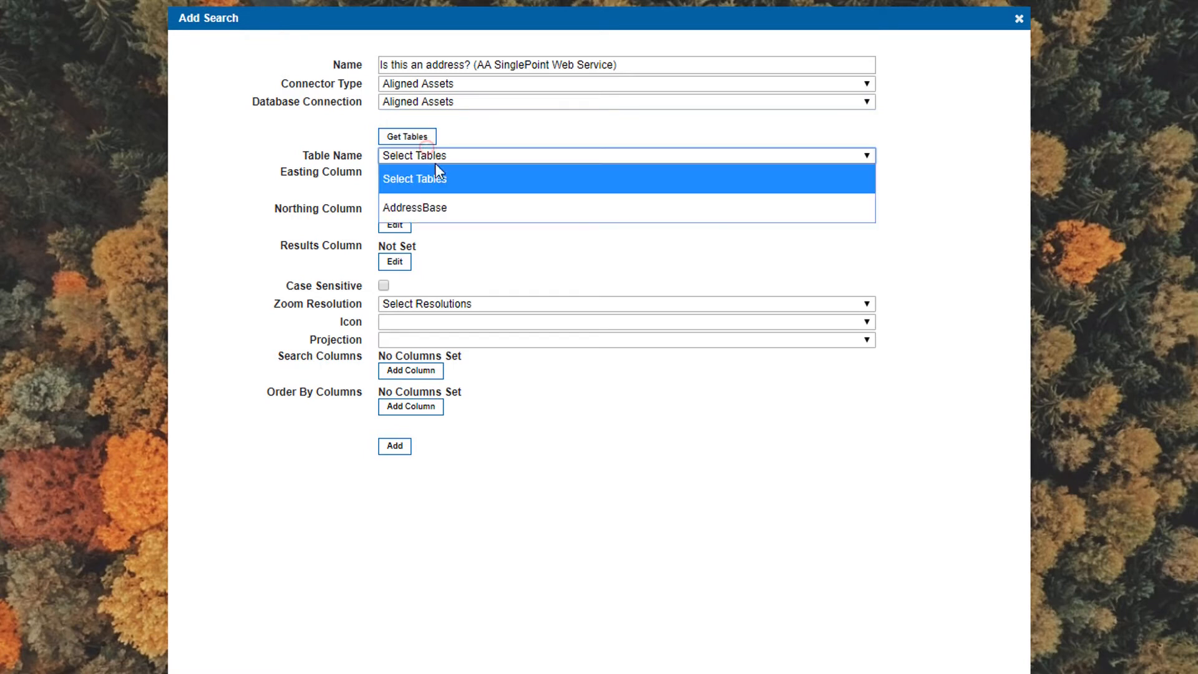
click(444, 209)
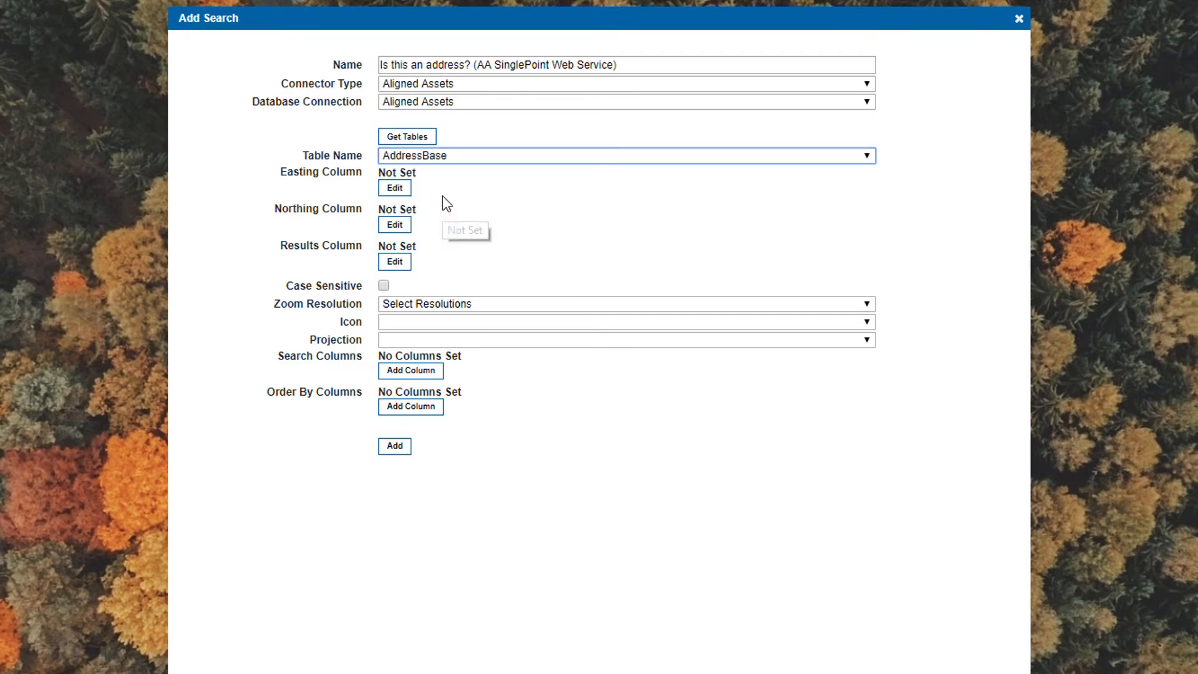
Set the search's easting column to Easting
click(397, 195)
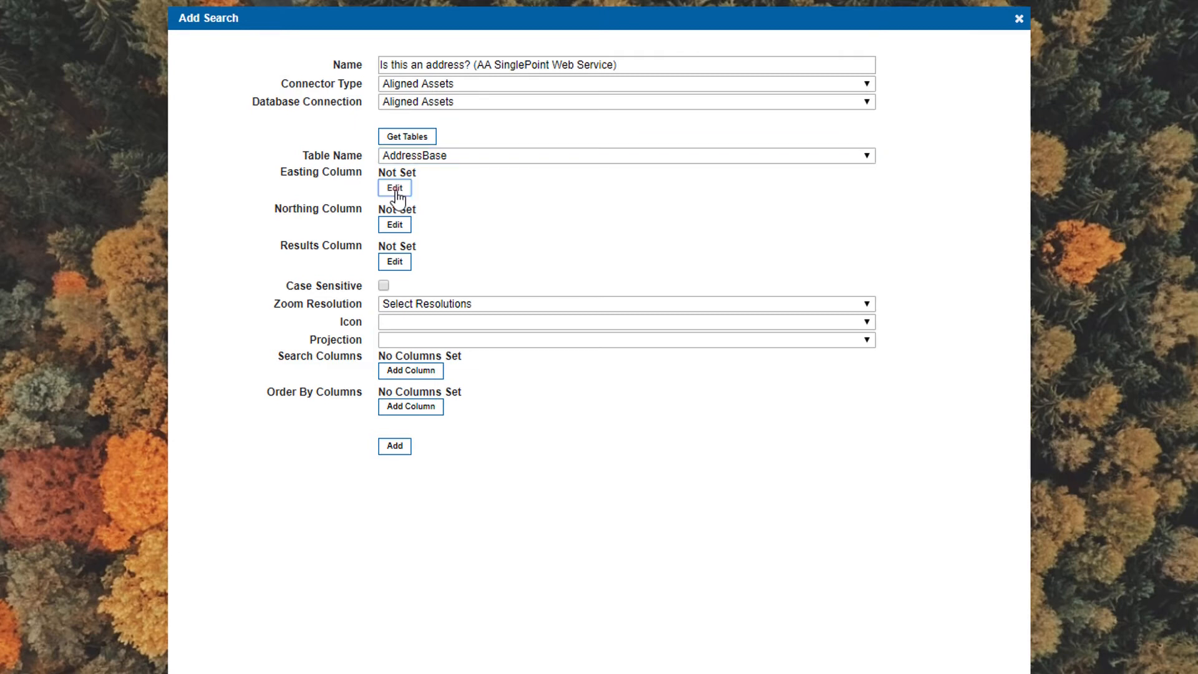
click(597, 363)
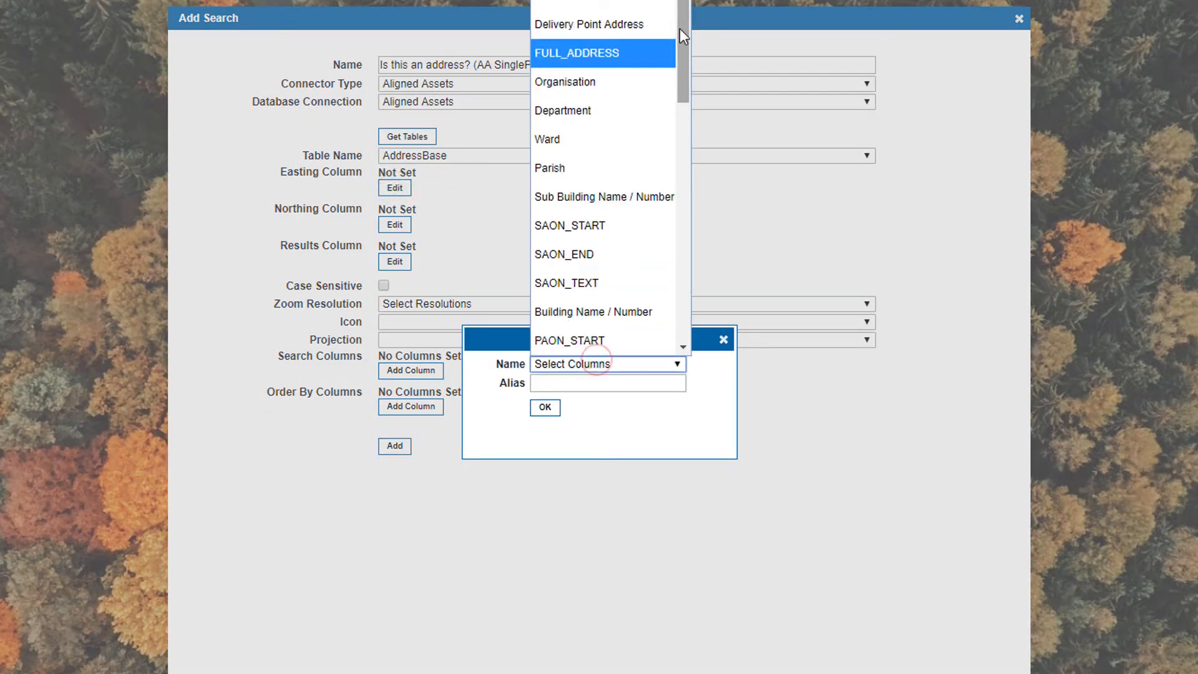
scroll(683, 57, down, 3)
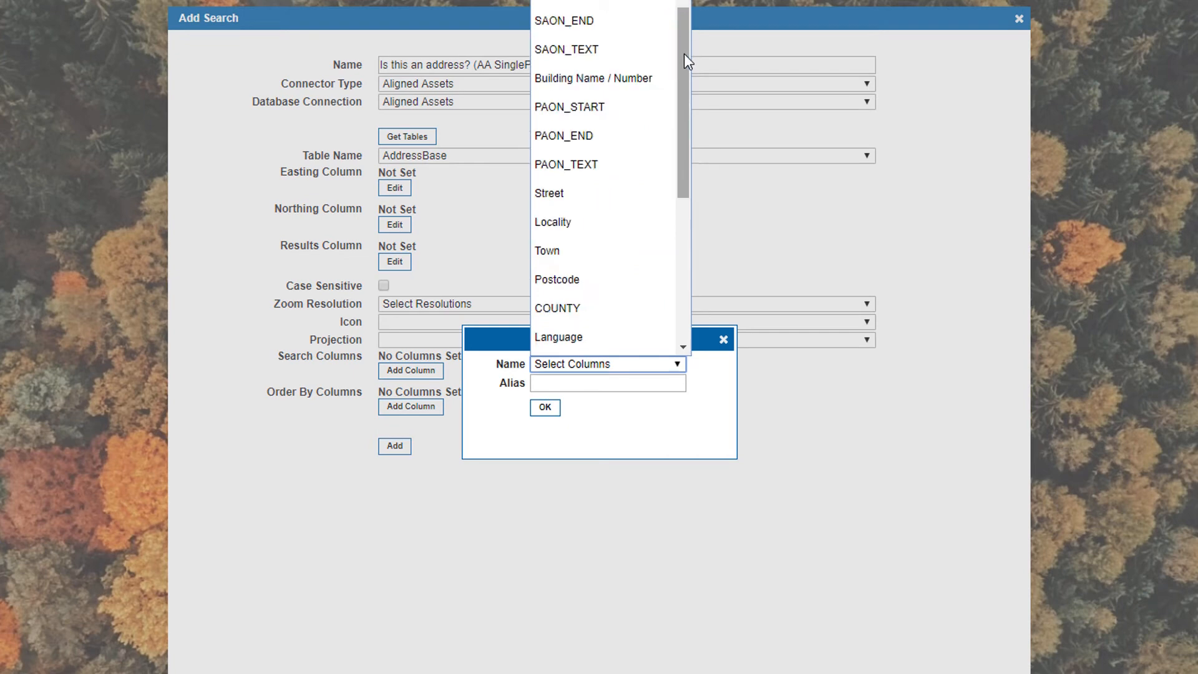
scroll(676, 153, down, 3)
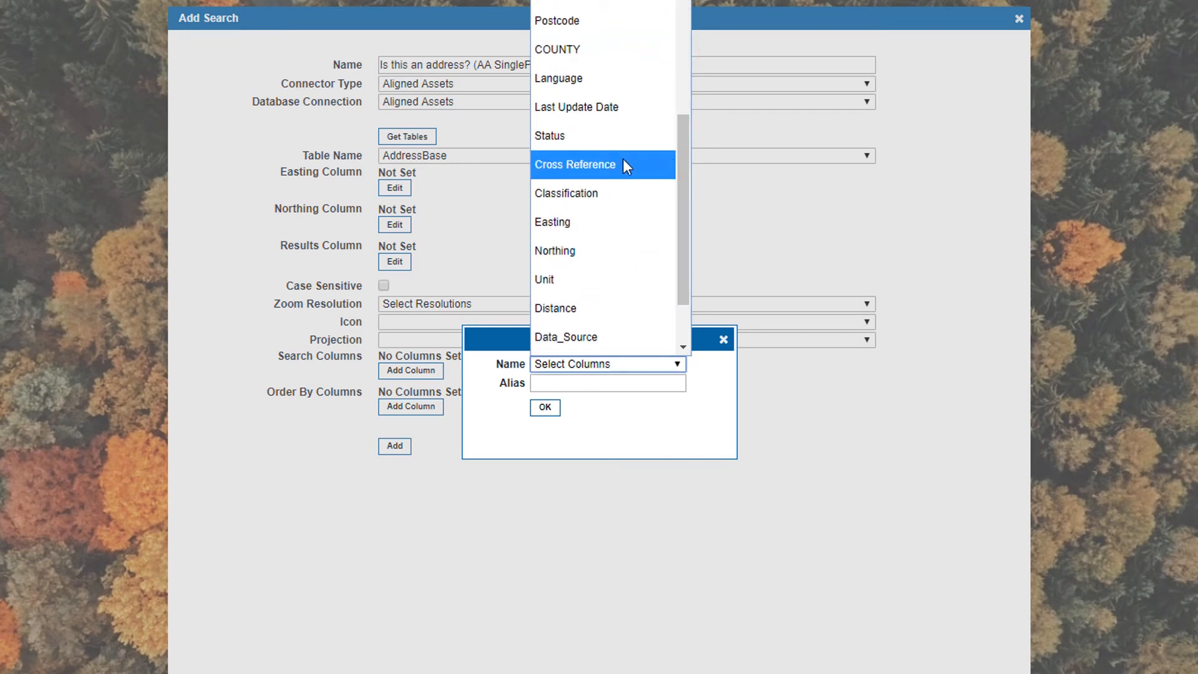
click(574, 222)
click(545, 407)
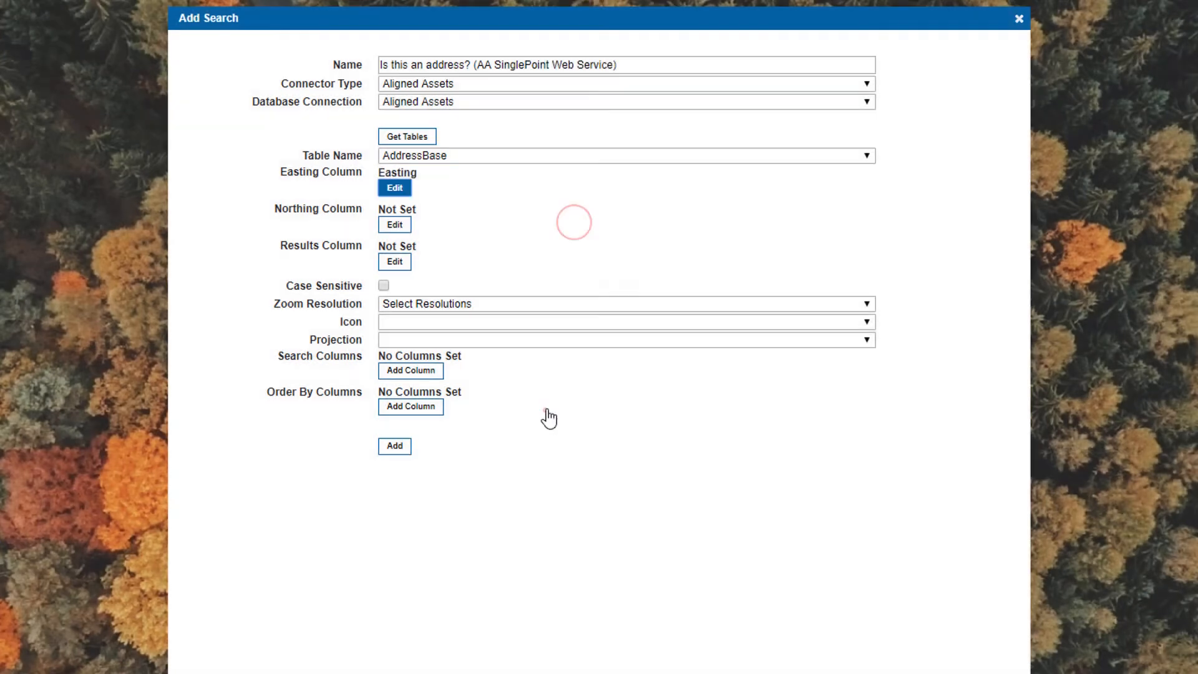
Set the northing column to Northing
click(395, 226)
click(641, 363)
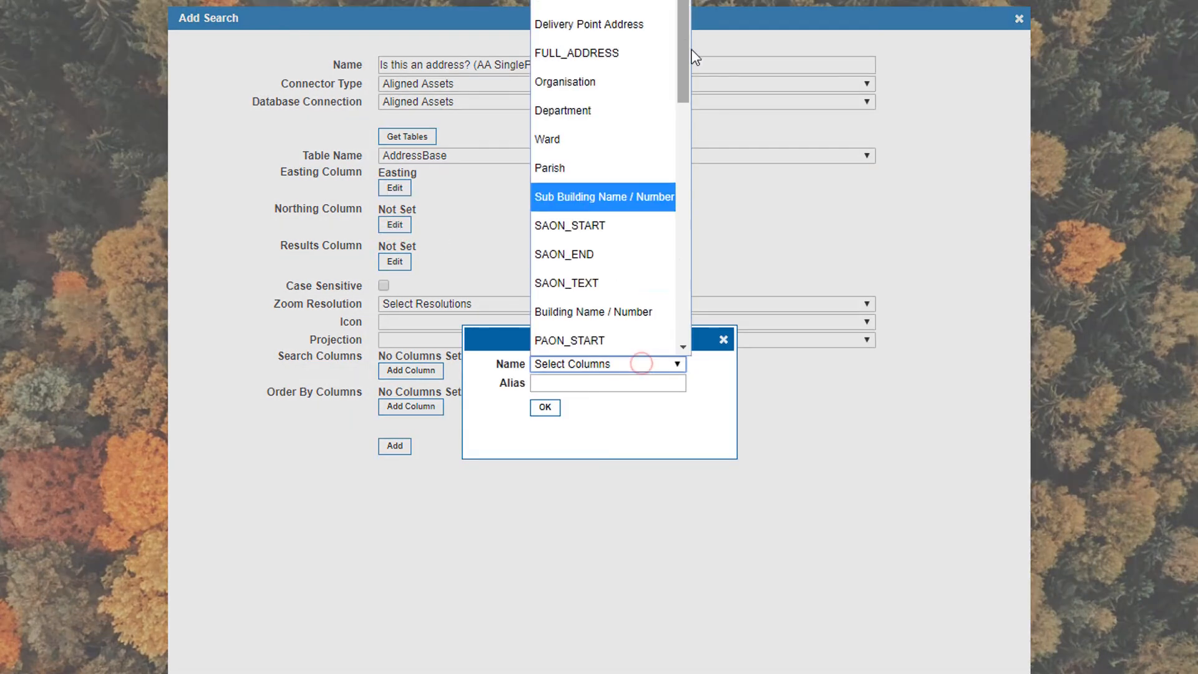
drag(683, 56, 676, 291)
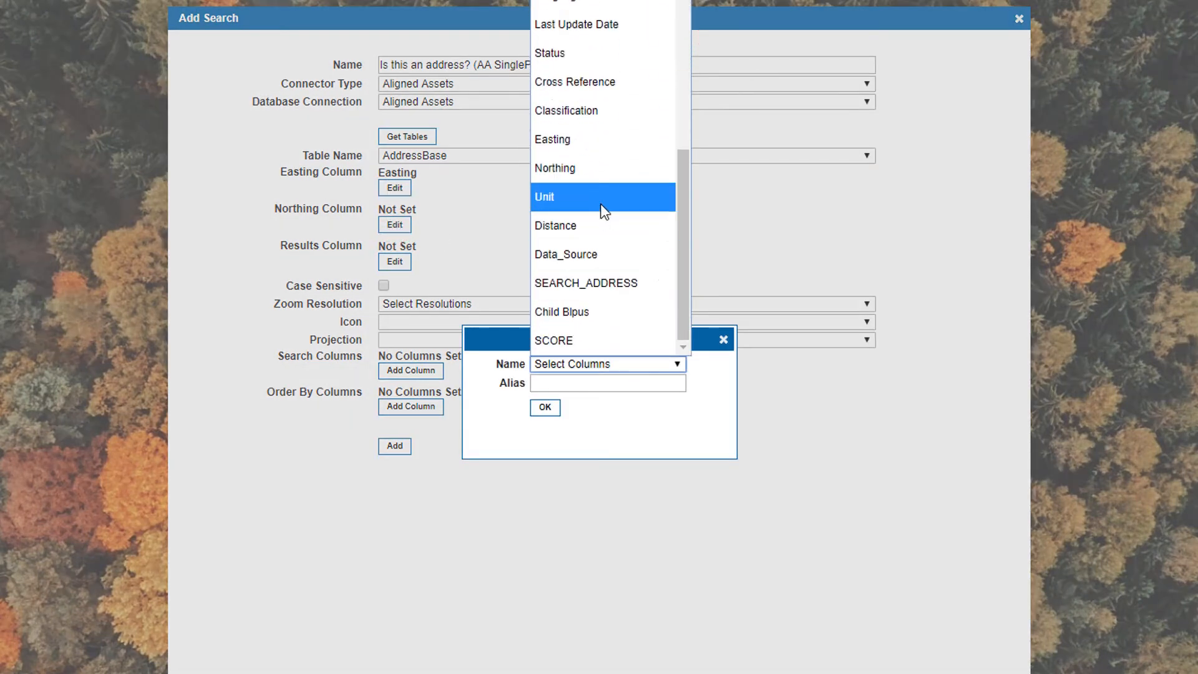
click(587, 178)
click(548, 412)
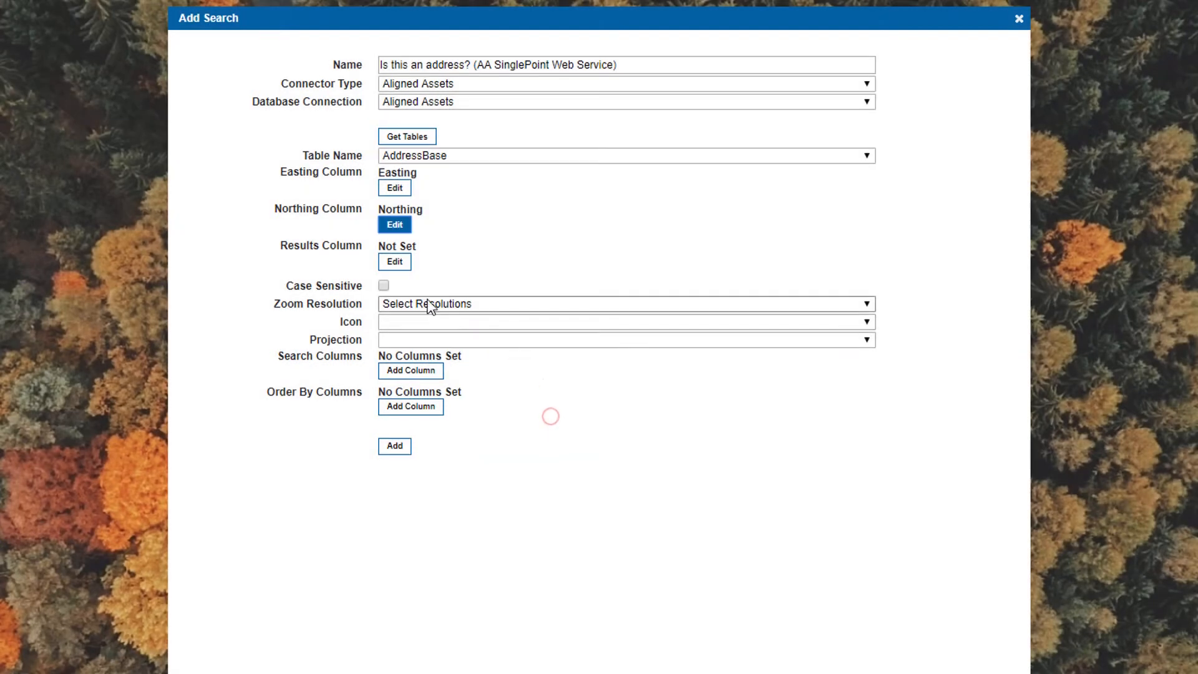
Set the results column to FULL_ADDRESS
click(395, 262)
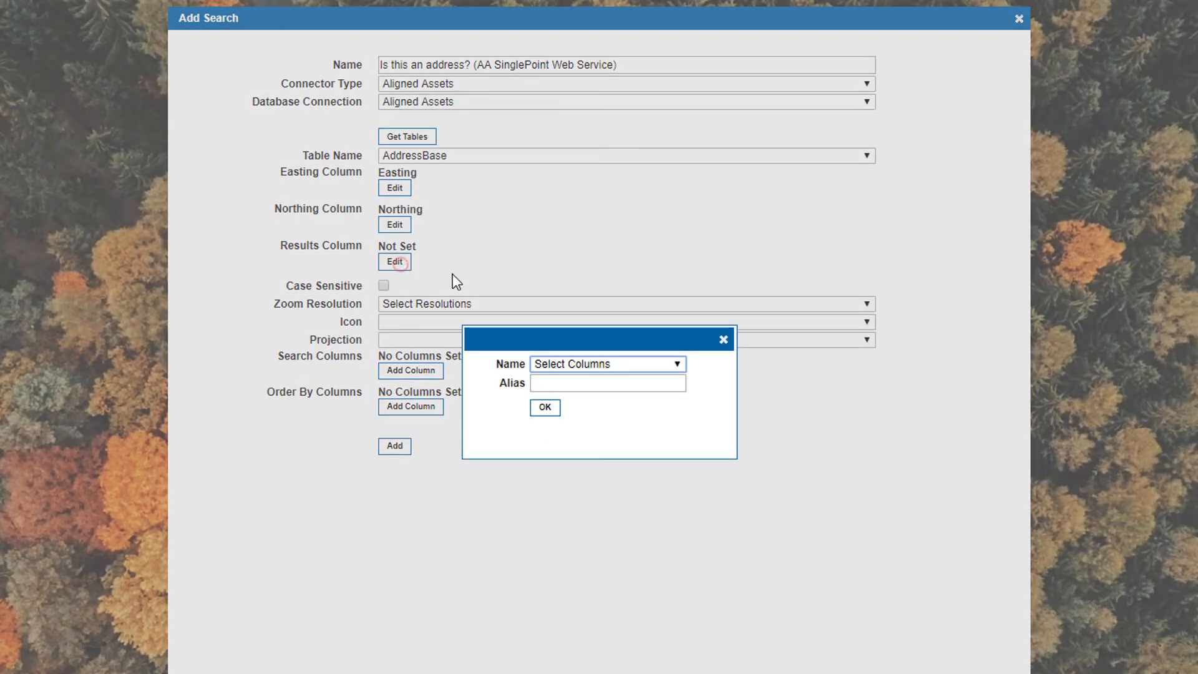
click(589, 369)
click(600, 51)
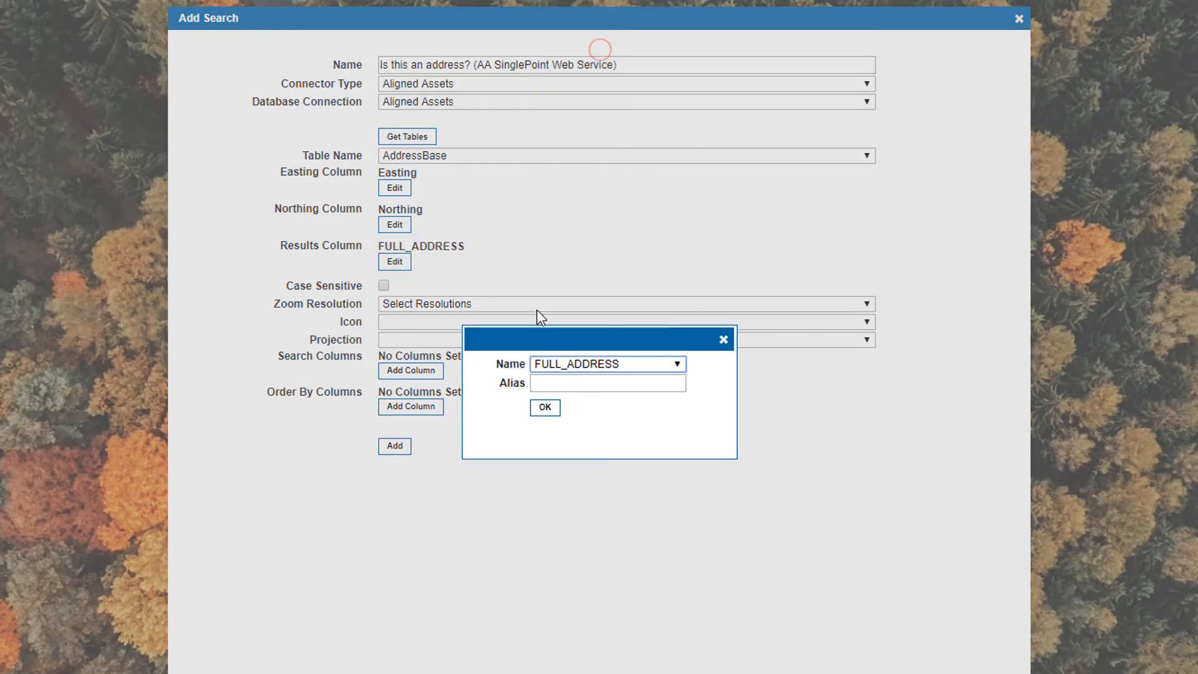
click(544, 407)
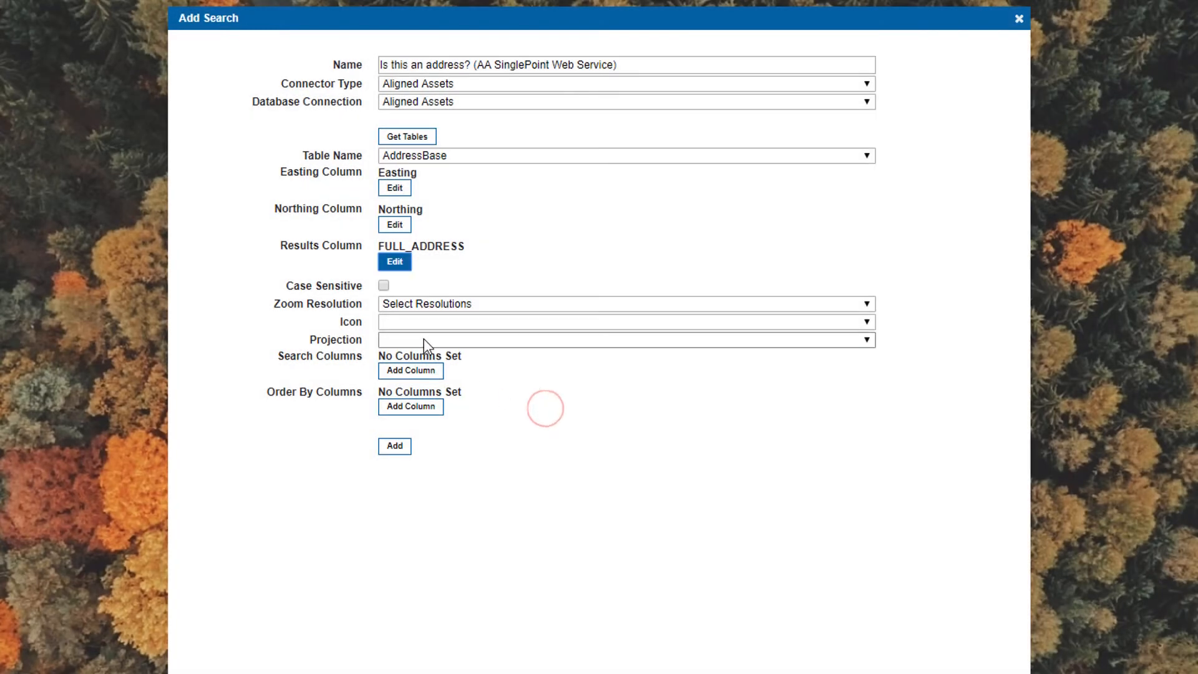
Set the search's zoom resolution to 0.5, its icon to BlueMarker and its projection to 27700
click(422, 305)
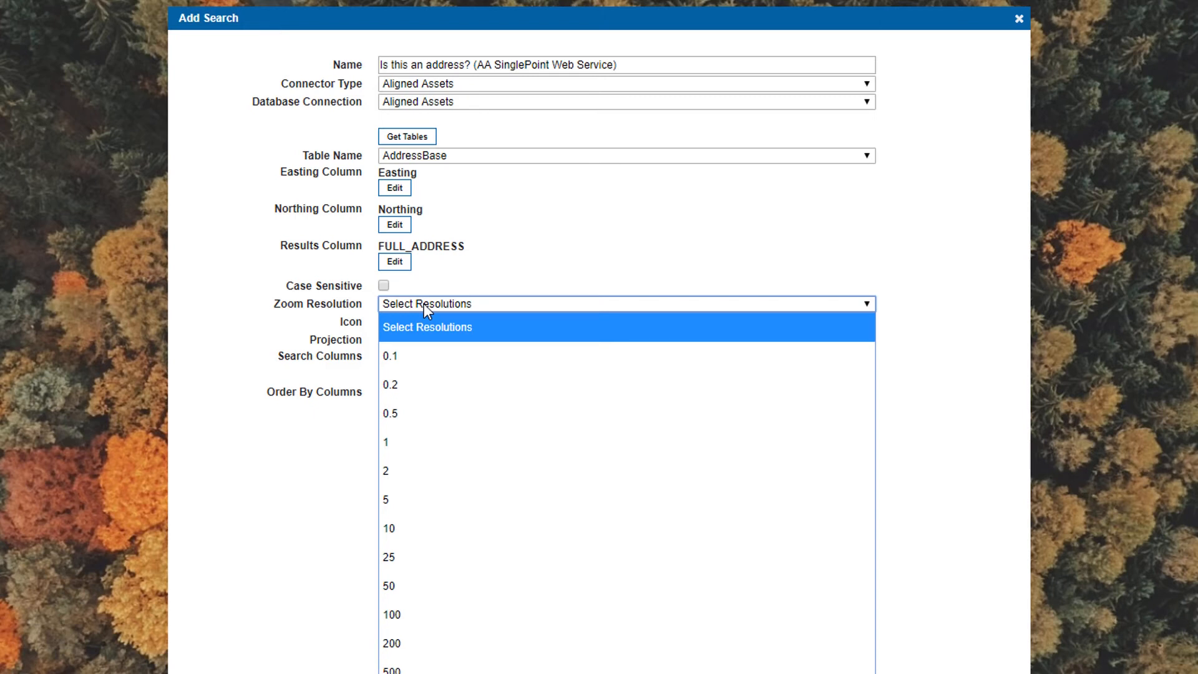
click(405, 414)
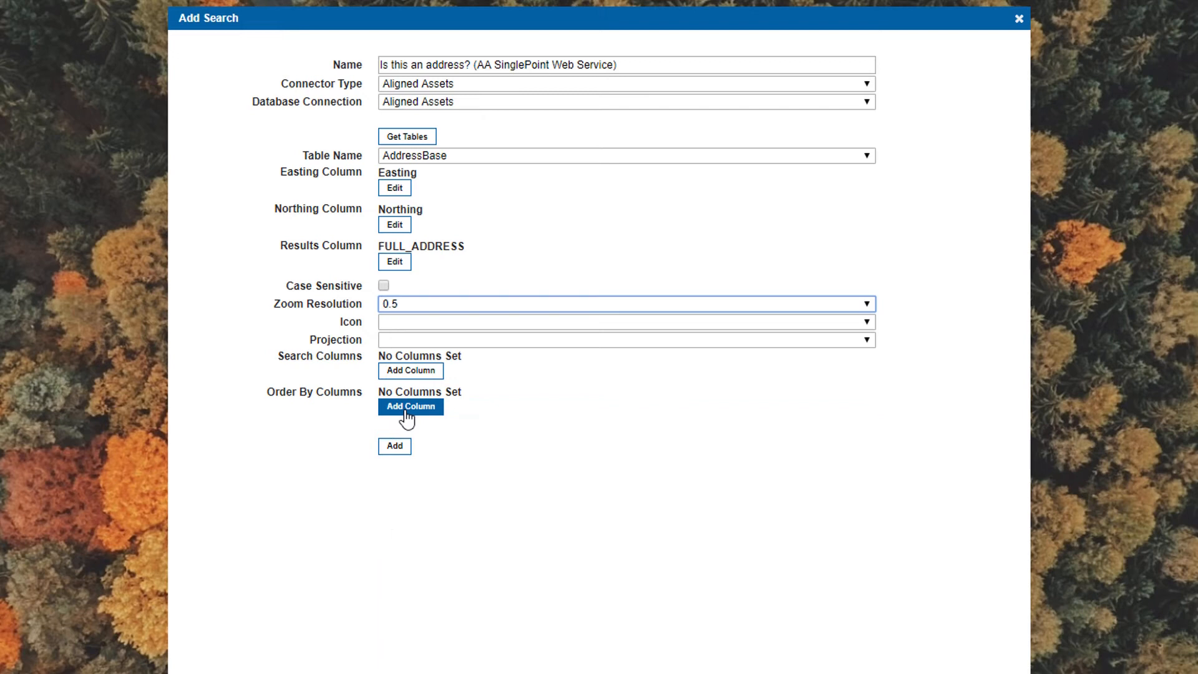
click(421, 323)
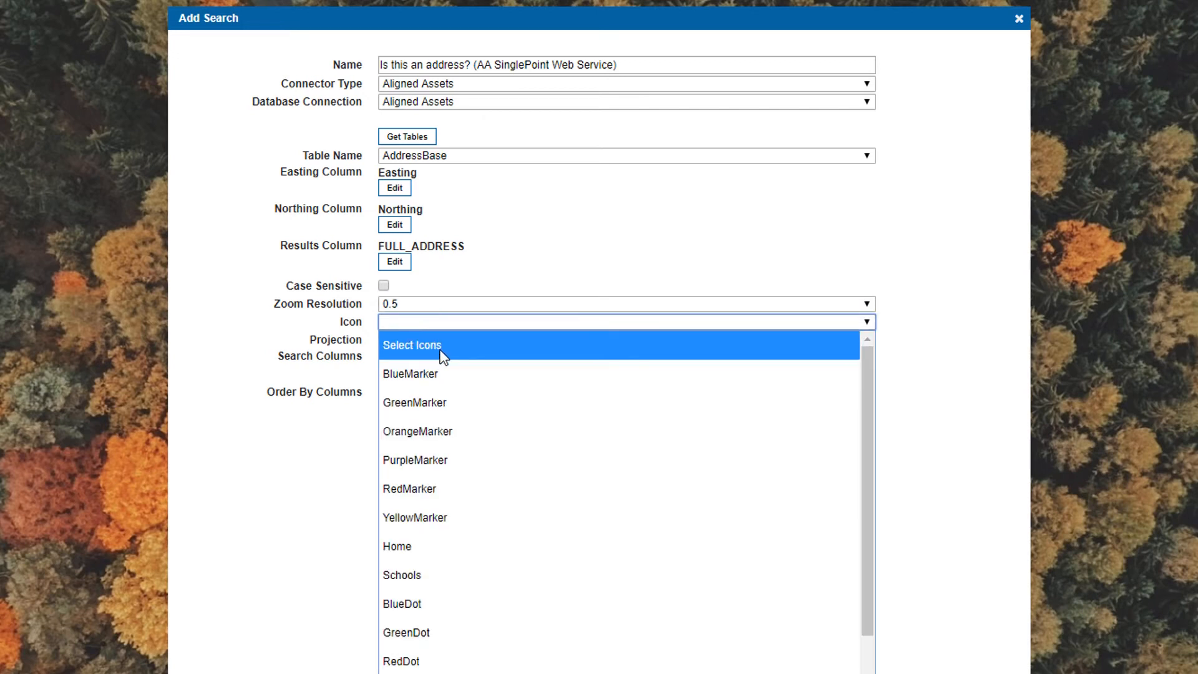
click(443, 375)
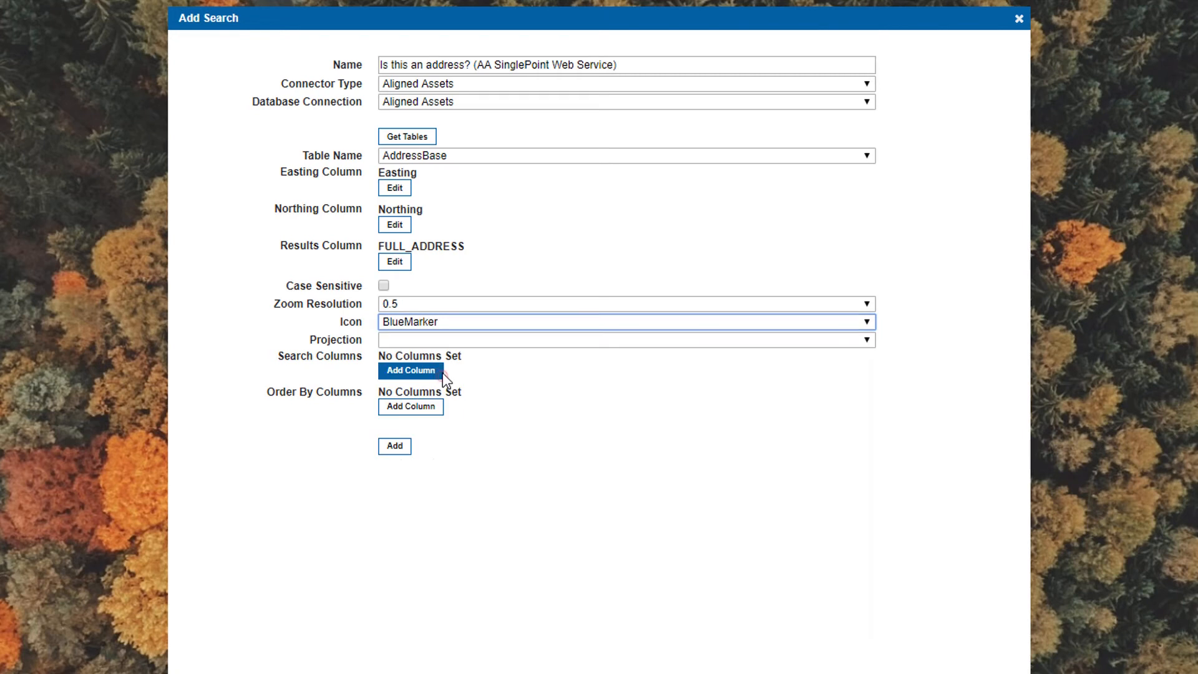
click(426, 340)
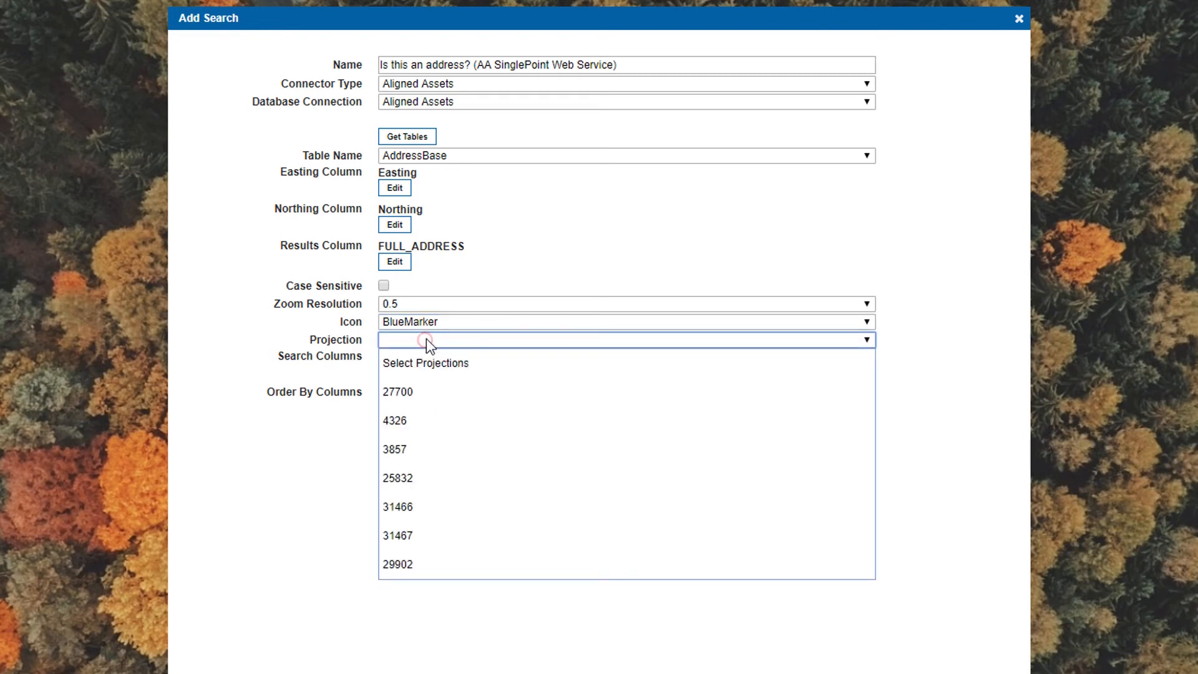
click(415, 392)
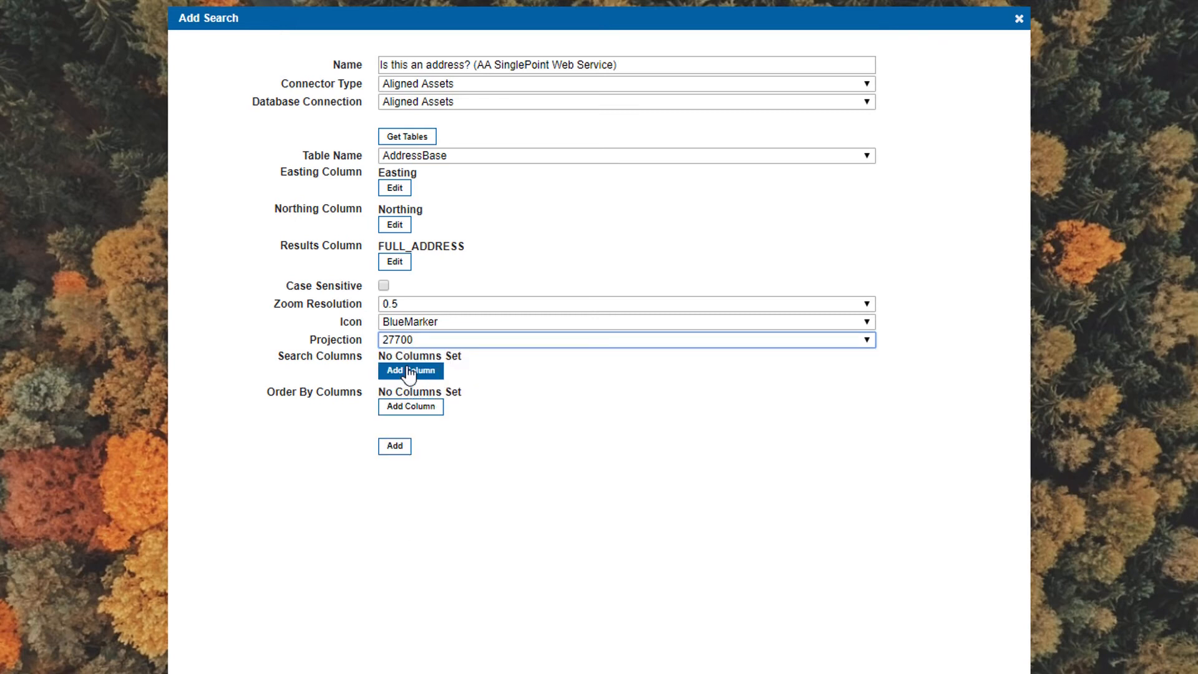
Add SEARCH_ADDRESS as a search column and save the new search
click(404, 371)
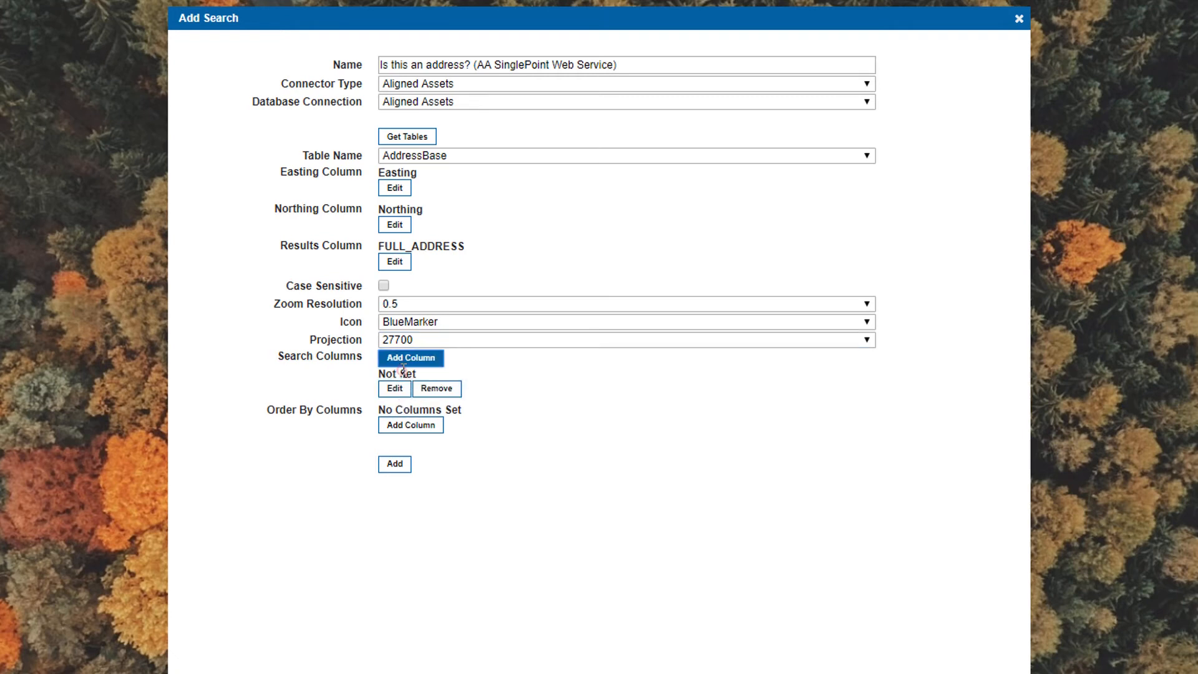
click(395, 389)
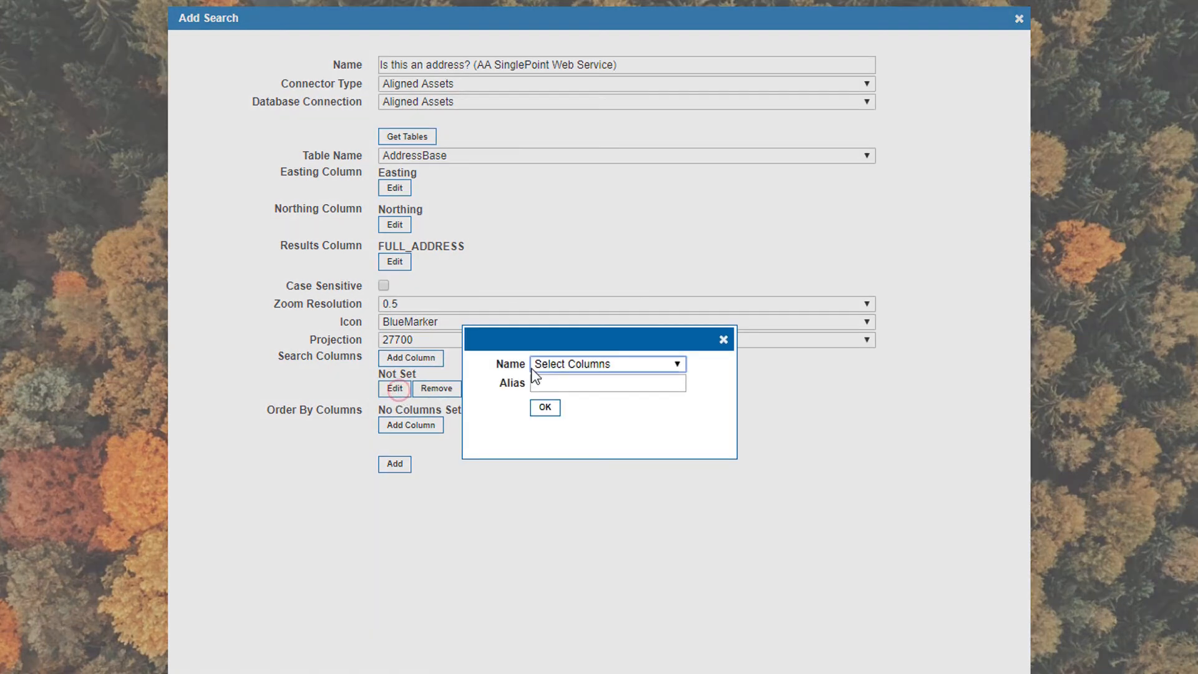
click(608, 365)
scroll(682, 94, down, 1)
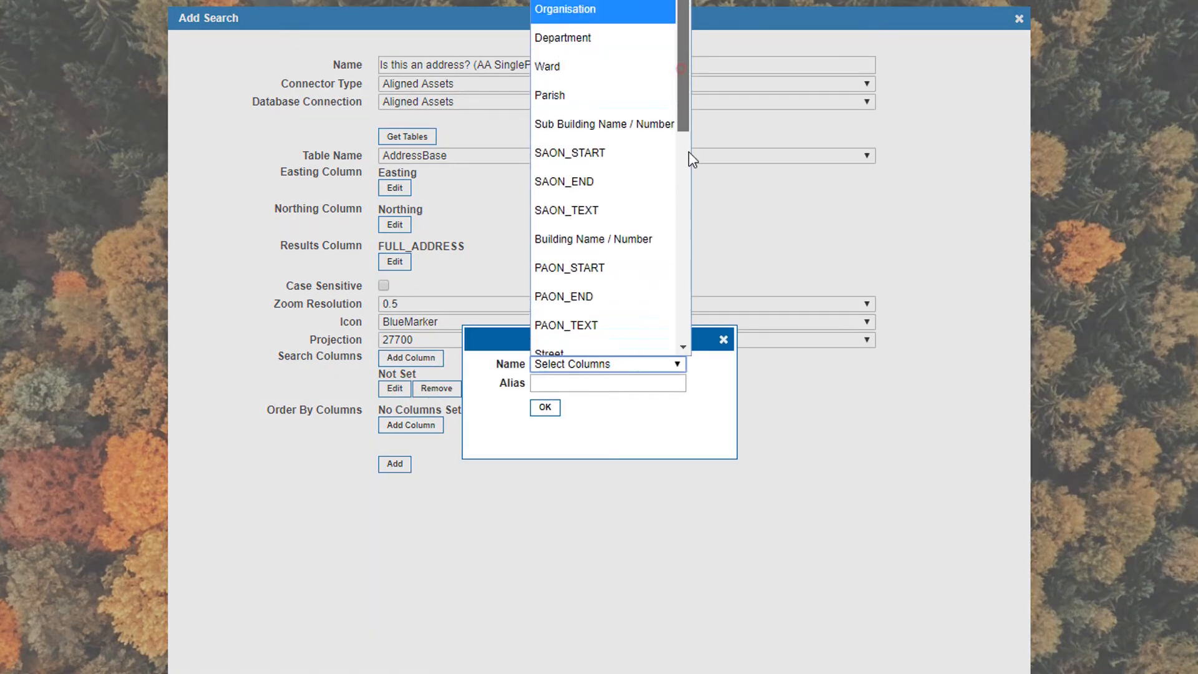
scroll(683, 320, down, 6)
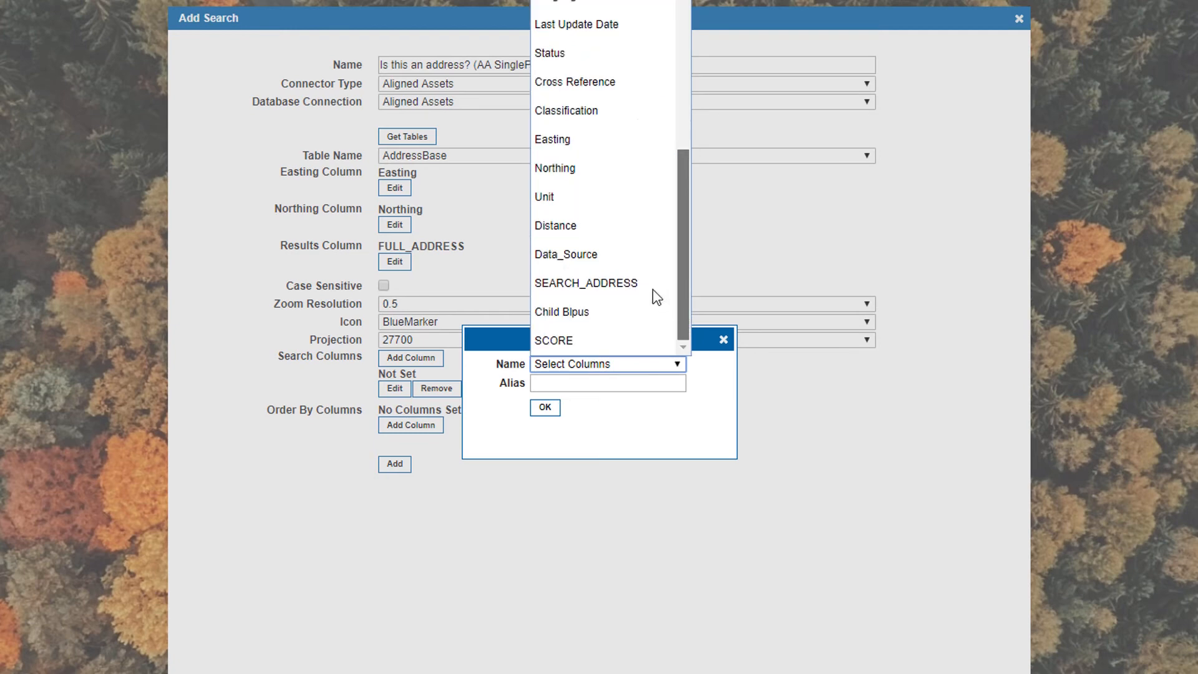
click(604, 283)
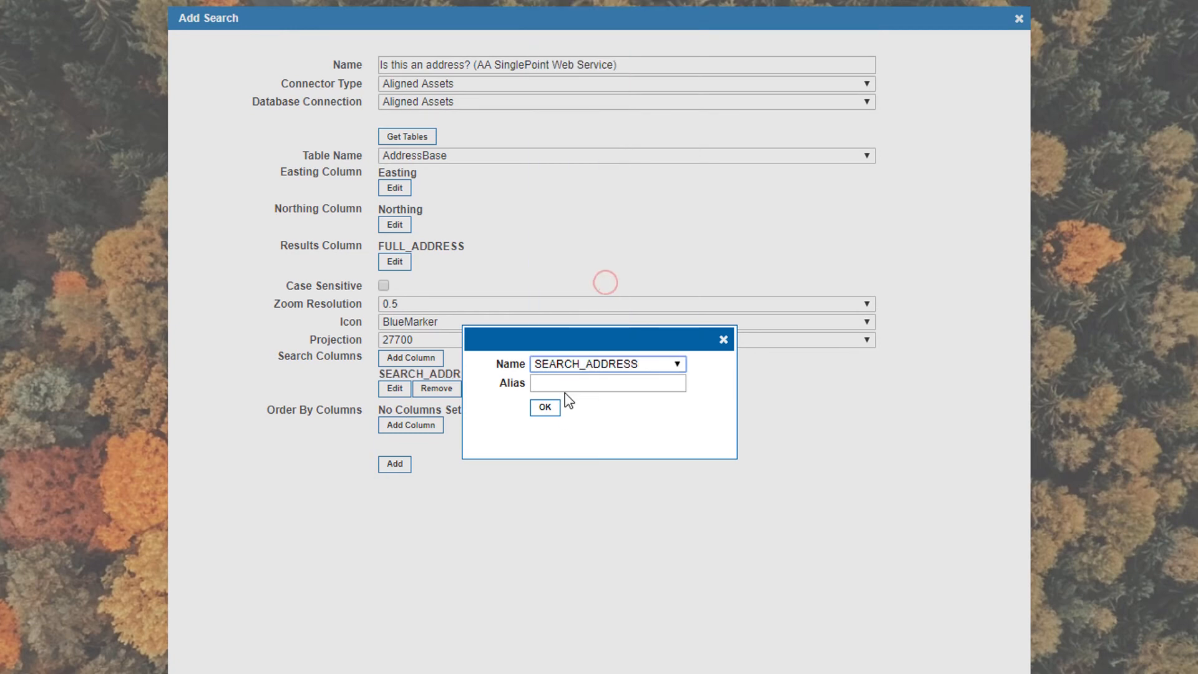
click(549, 411)
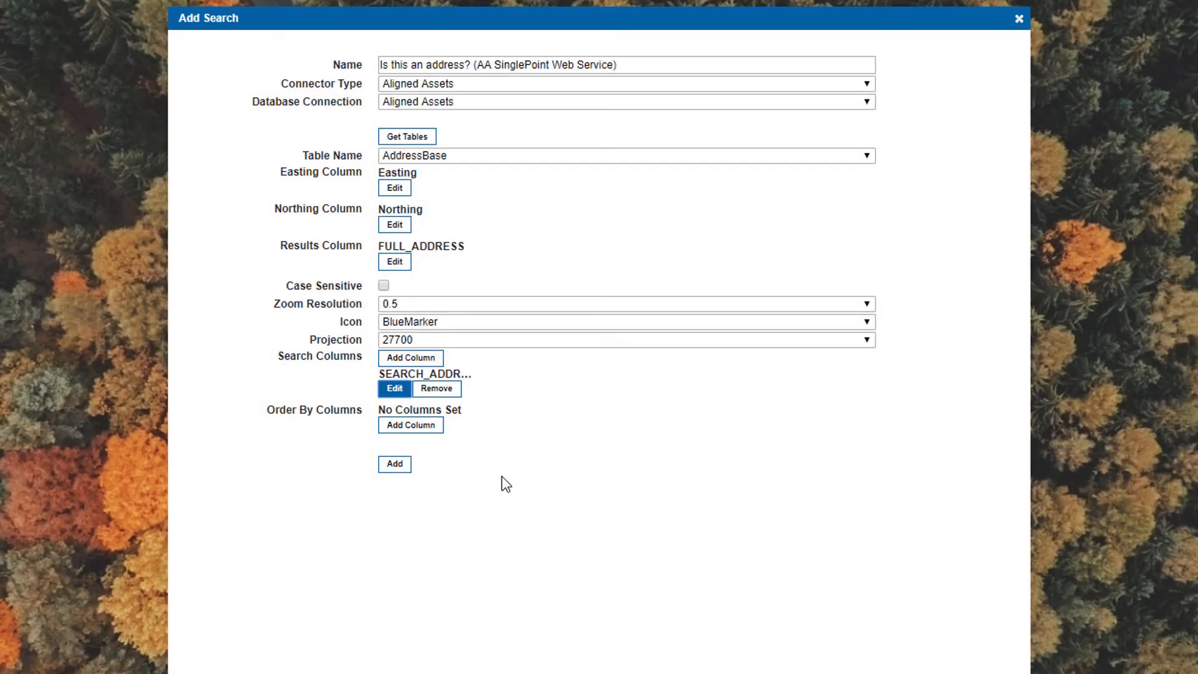
click(394, 464)
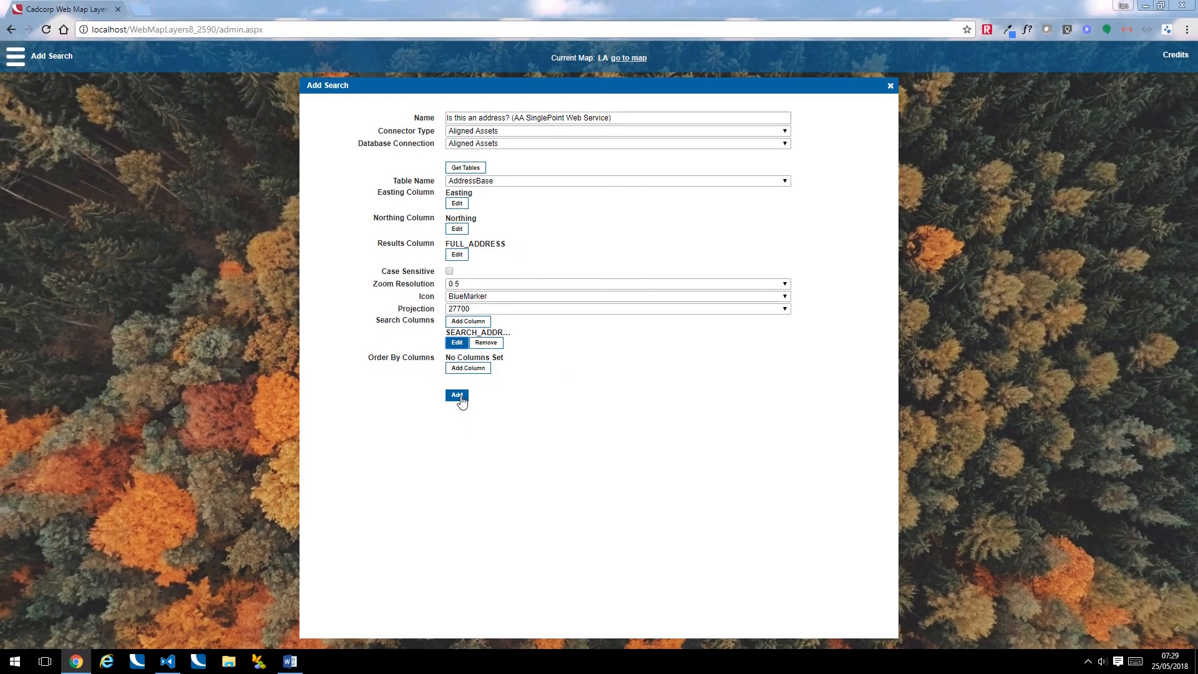
click(461, 400)
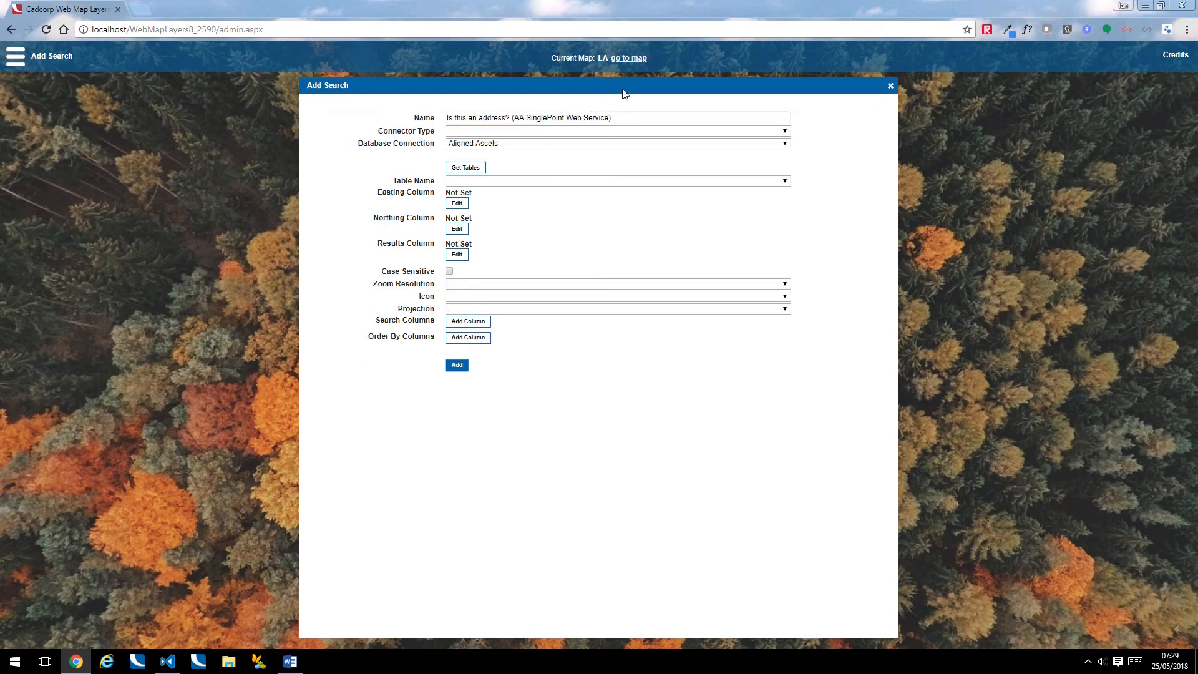
Open the LA map, decline the cookie policy and switch the background layer to Map
click(629, 60)
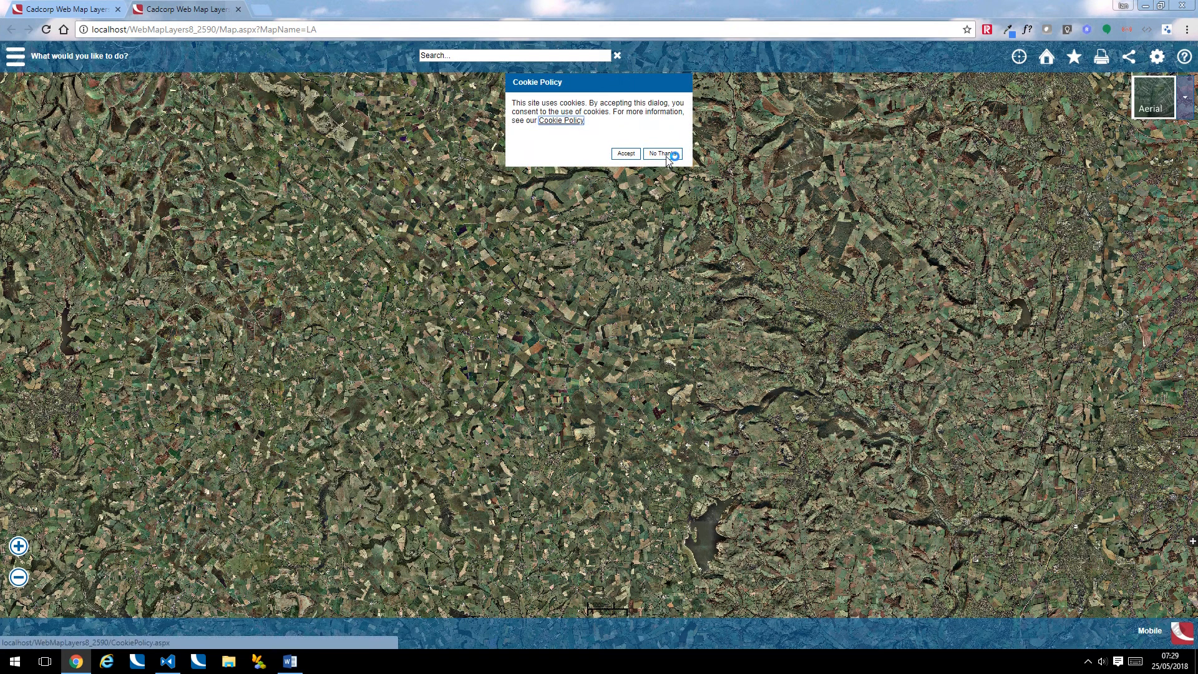
click(665, 151)
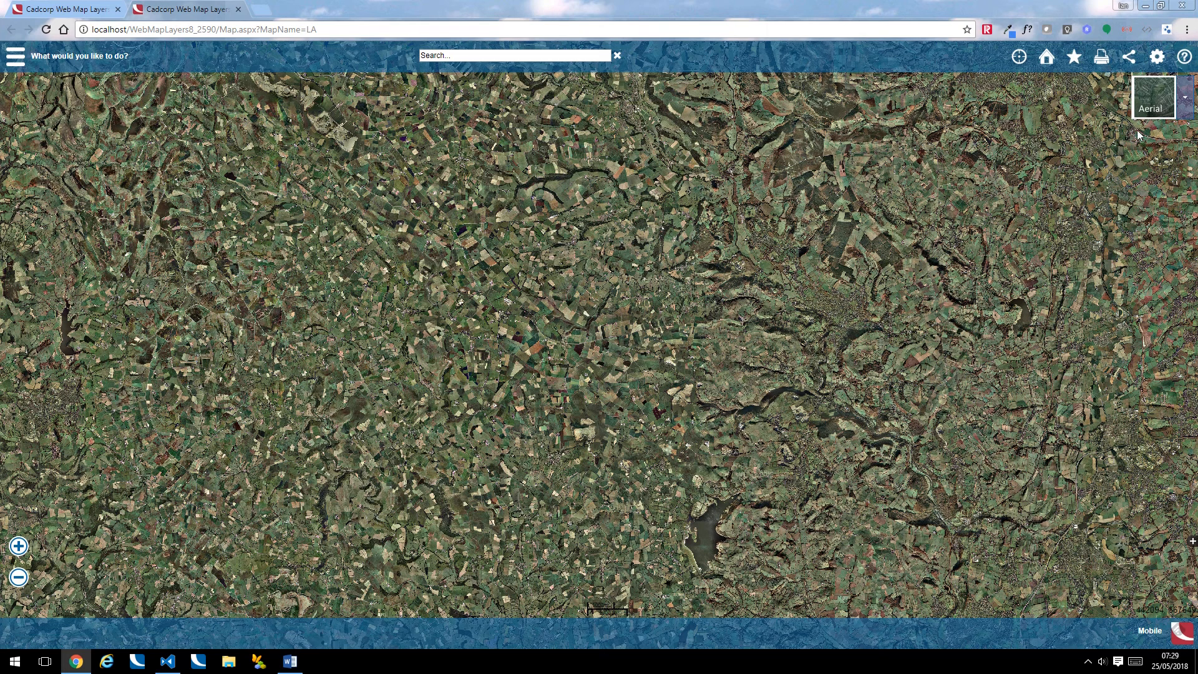
click(1187, 100)
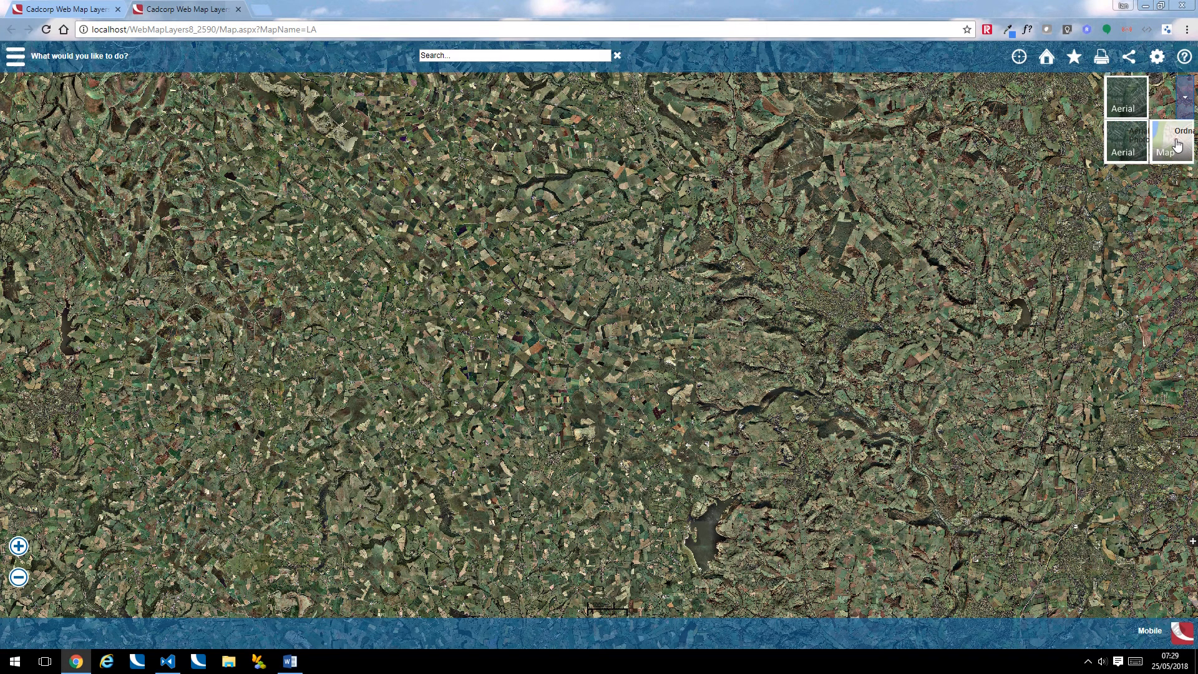
click(1178, 146)
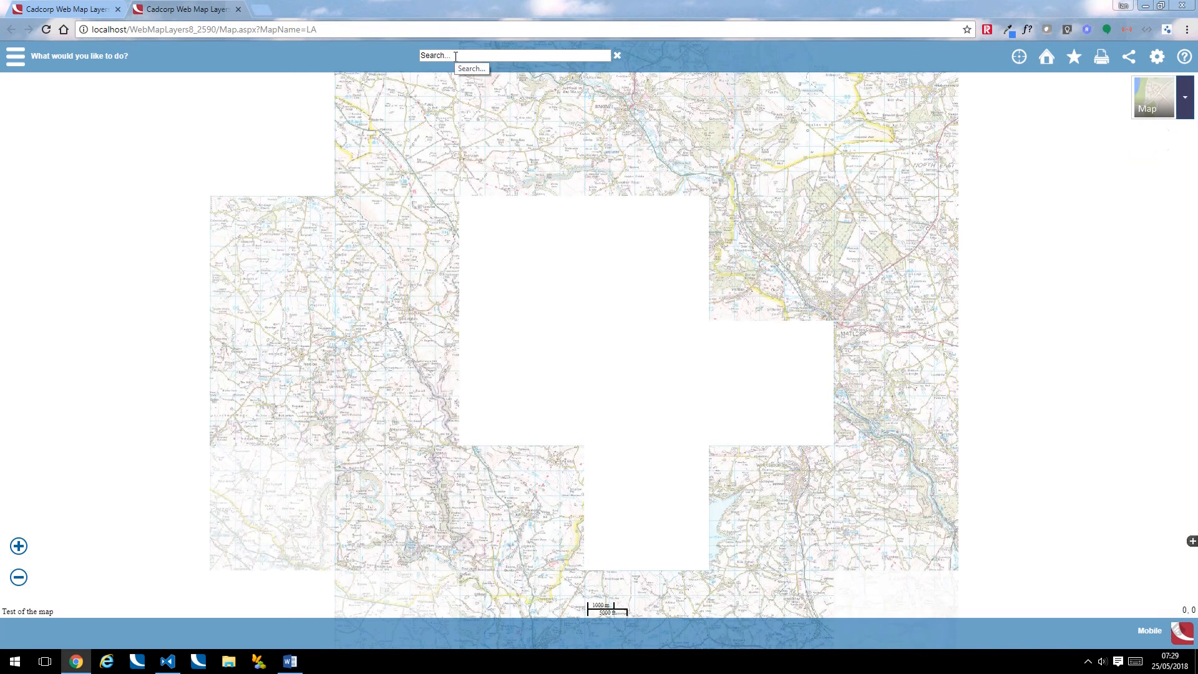
Search the map for CF10 1NS and zoom to the Millennium Stadium result from the SinglePoint web service search
click(454, 56)
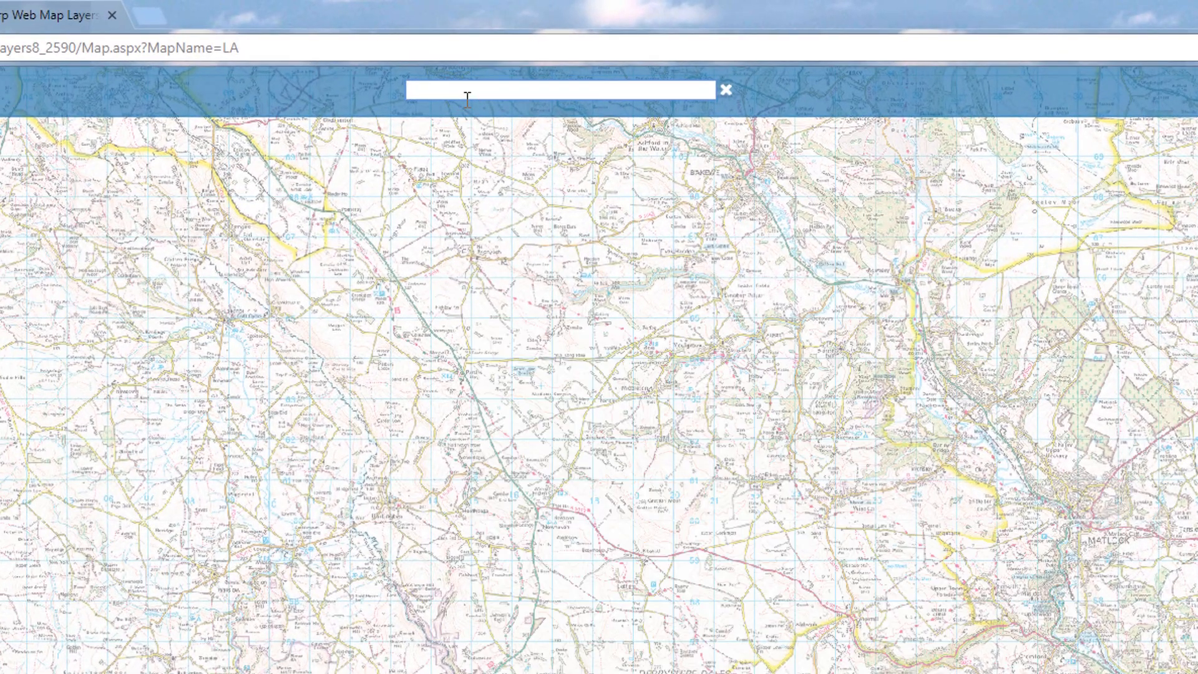
text(CF10 1NS)
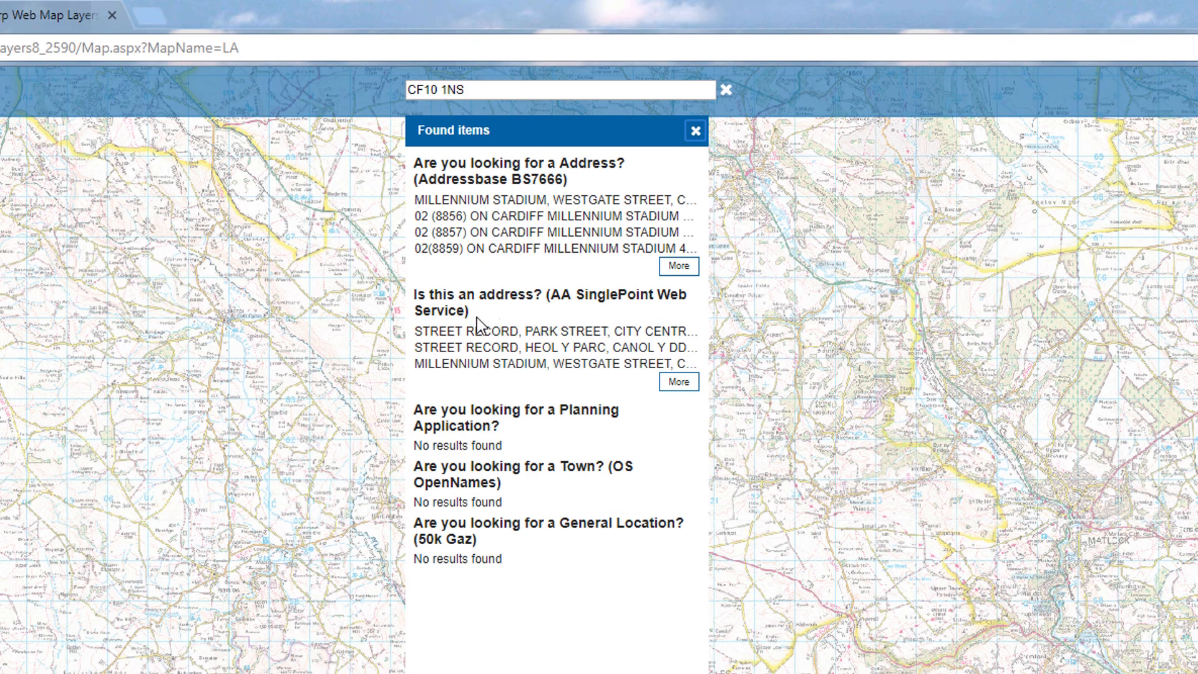
click(490, 363)
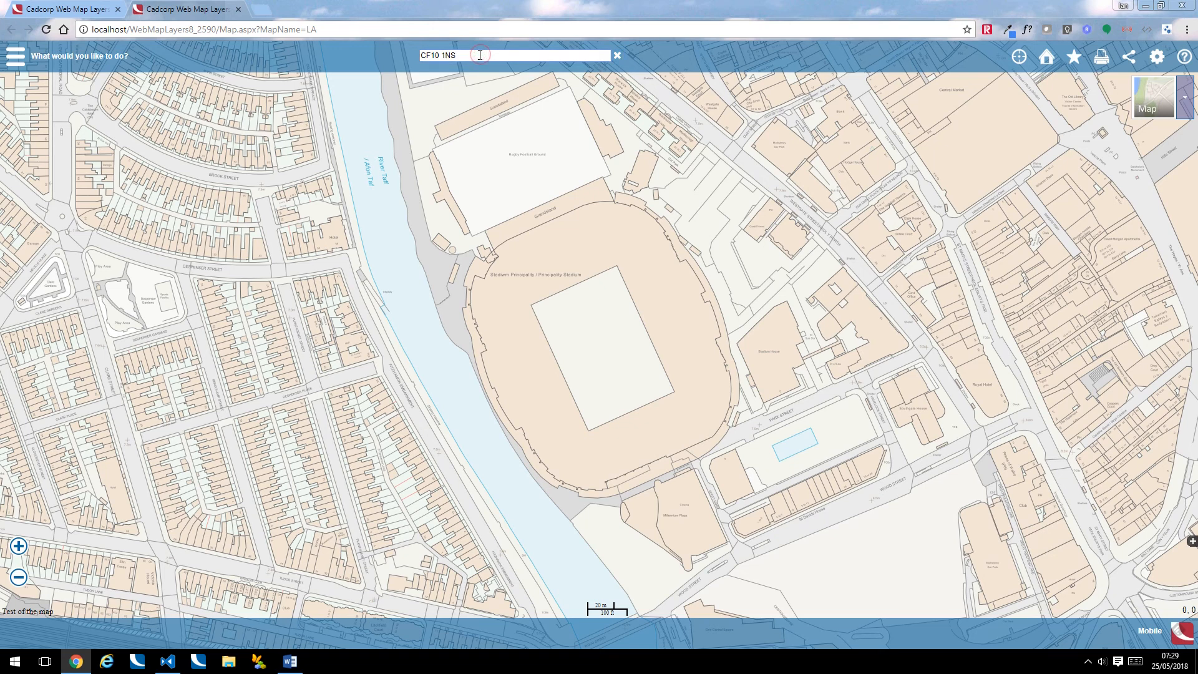
Reopen the search results and show more results for the AA SinglePoint Web Service search
key(Return)
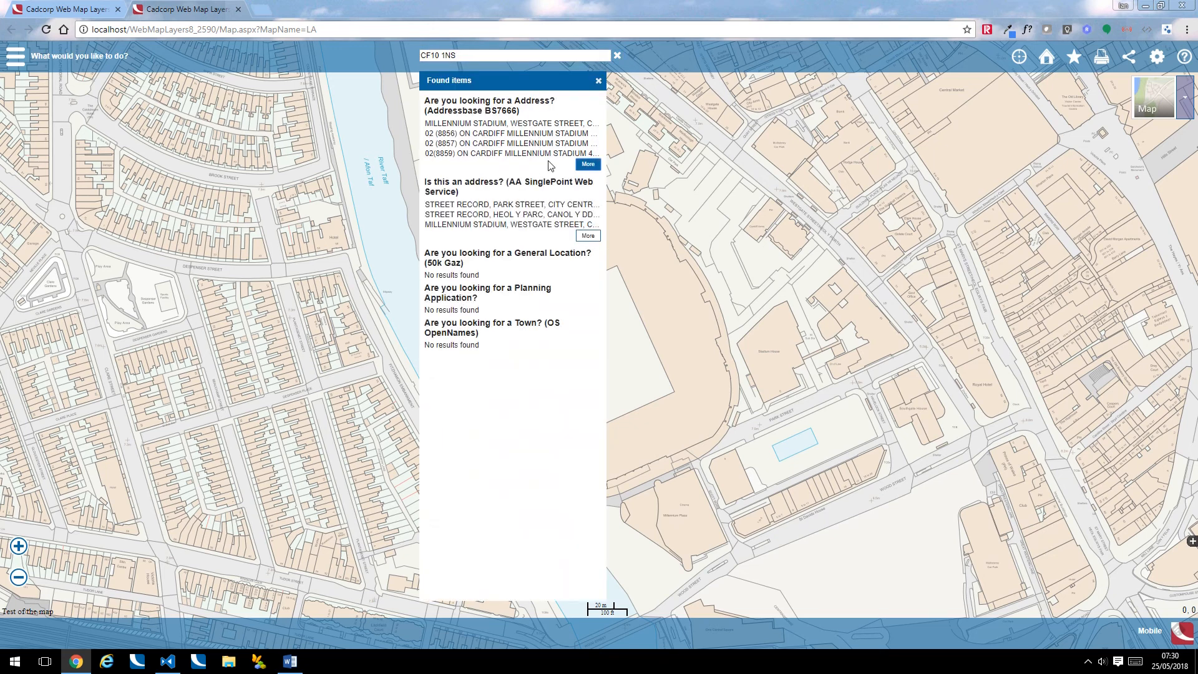
click(587, 236)
click(589, 324)
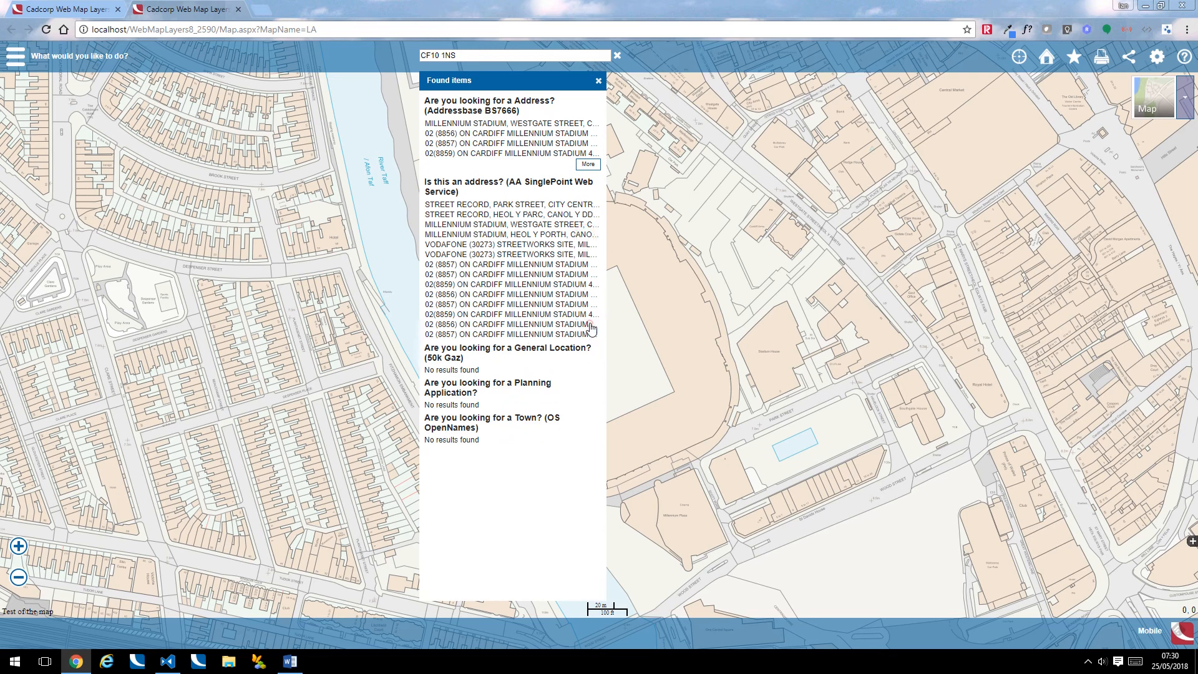